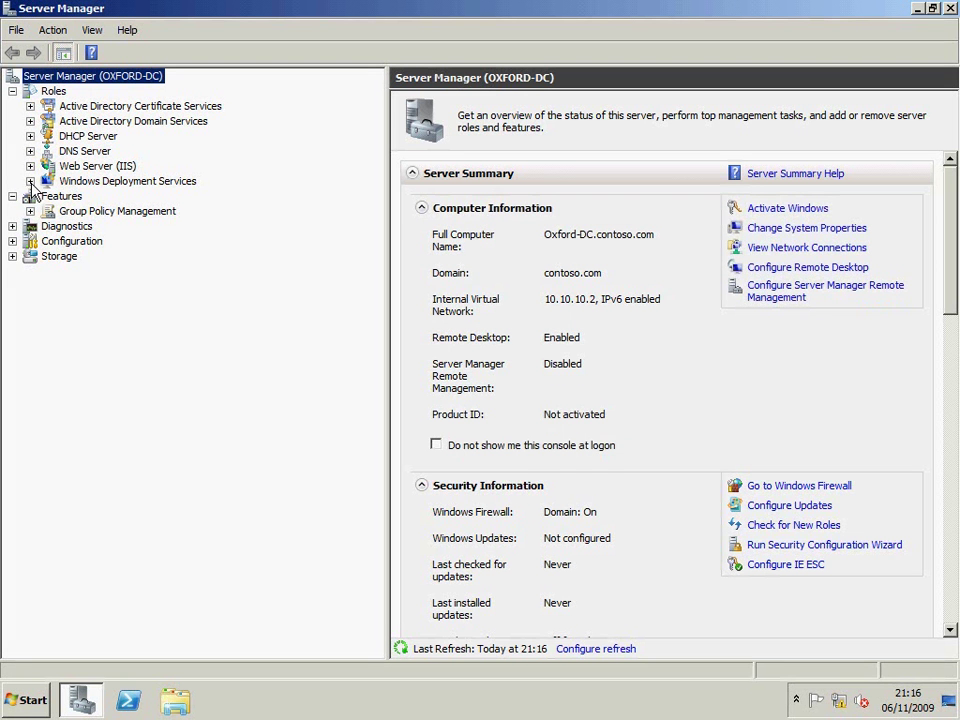
Select the Oxford-DC.contoso.com server under Windows Deployment Services > Servers and show its actions.
click(30, 182)
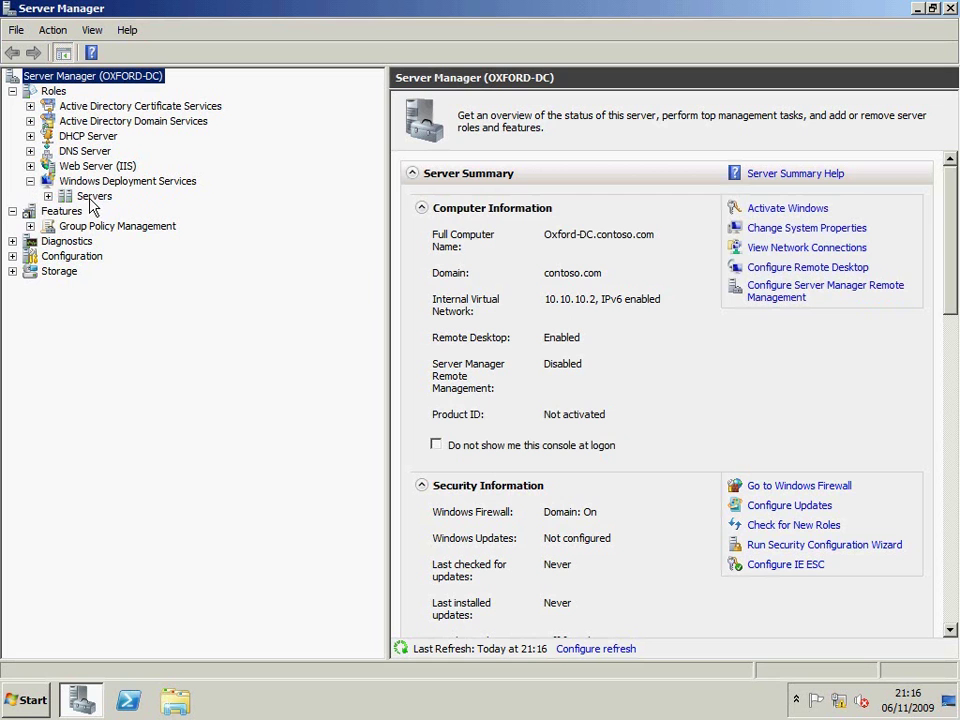
click(48, 197)
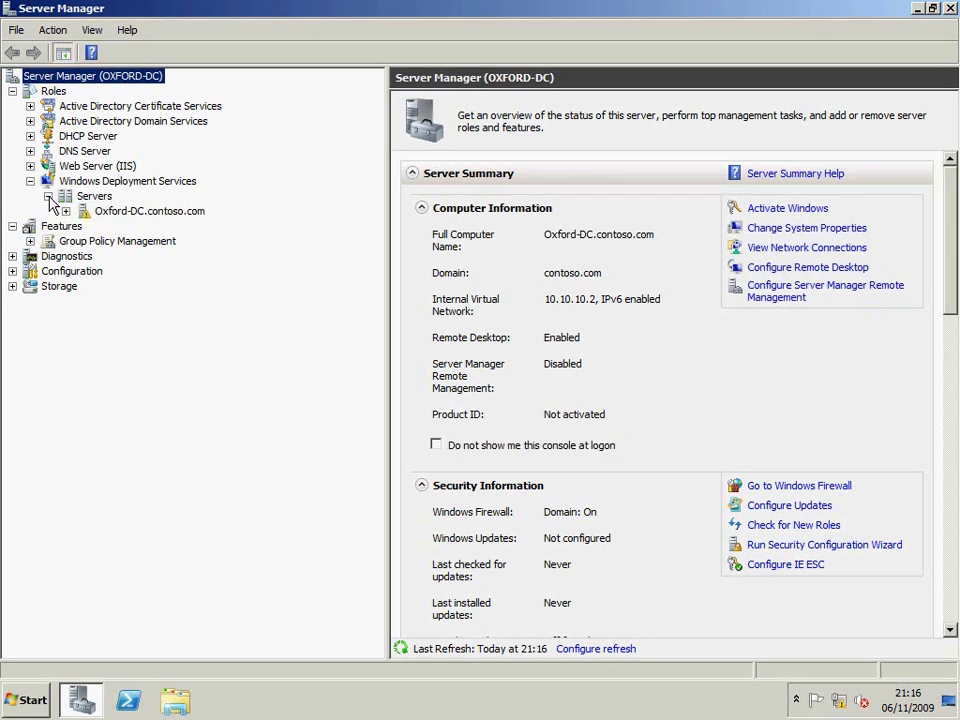
click(112, 214)
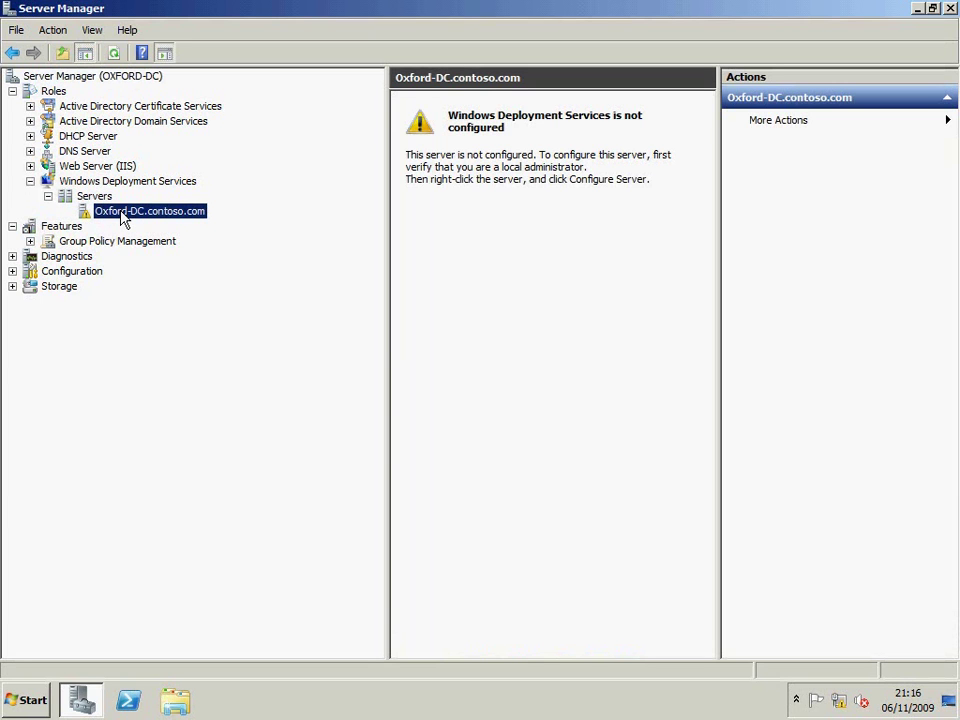
right_click(122, 218)
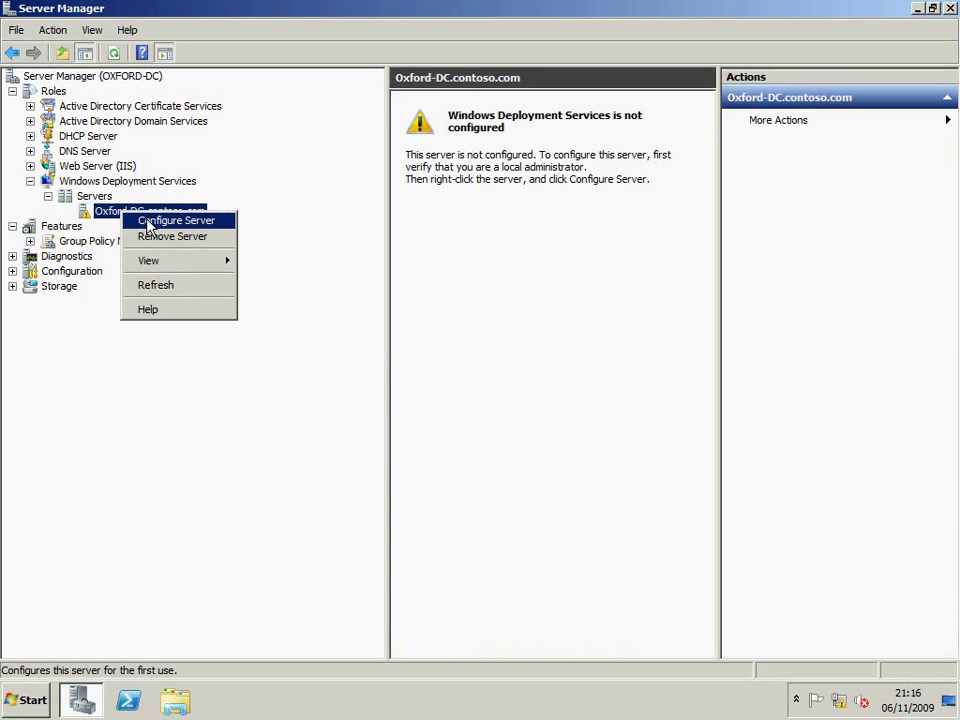
Configure WDS with D:\RemoteInstall, both DHCP options ticked, and responses to all known and unknown clients.
click(148, 222)
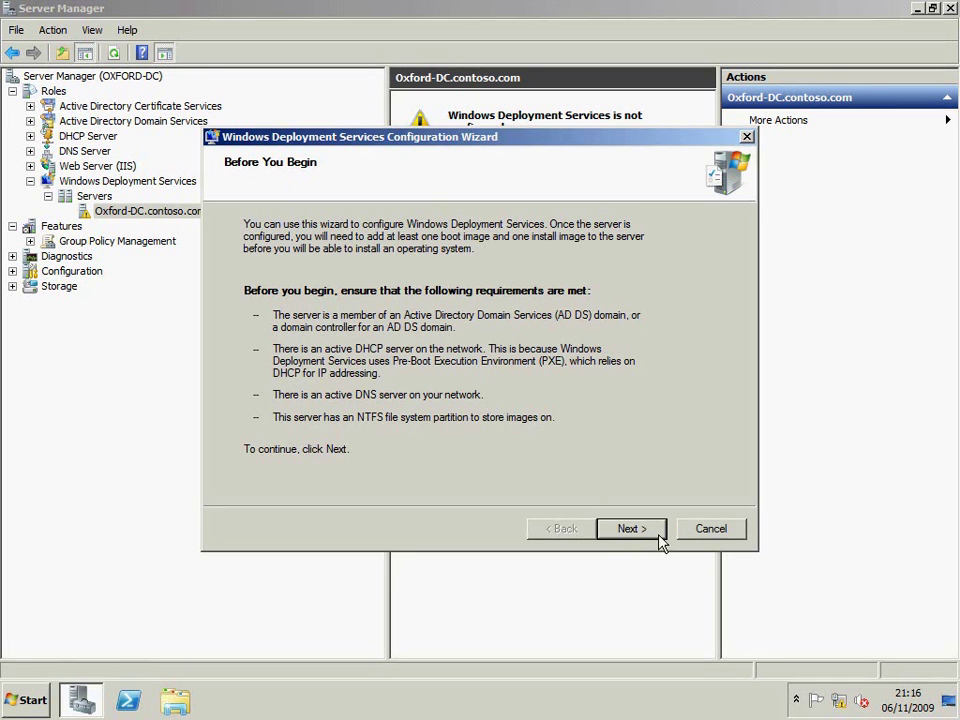
click(631, 528)
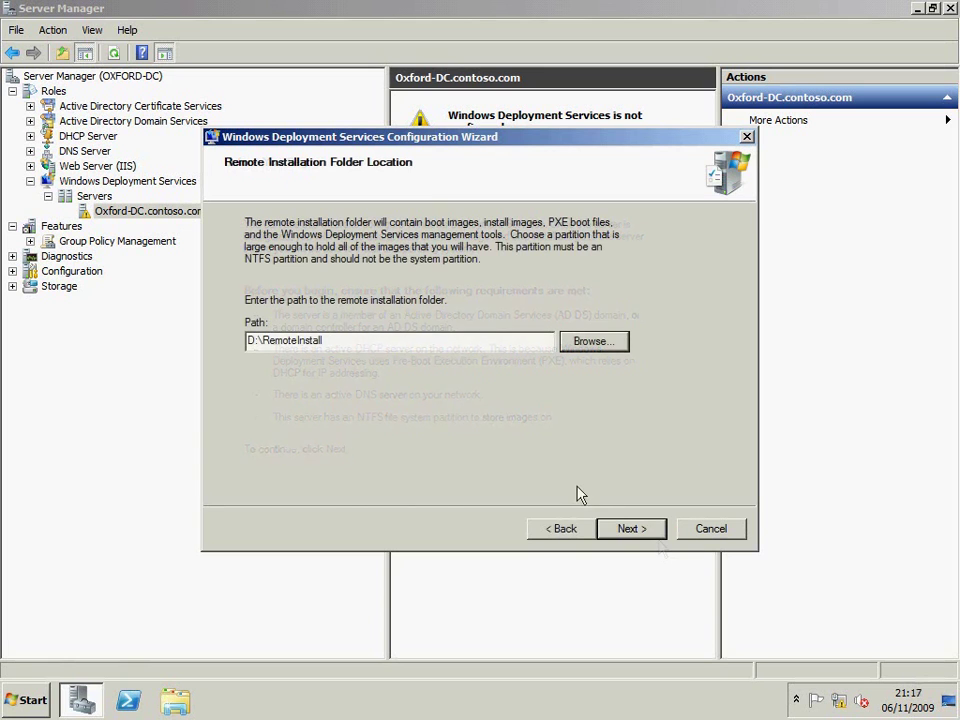
click(652, 534)
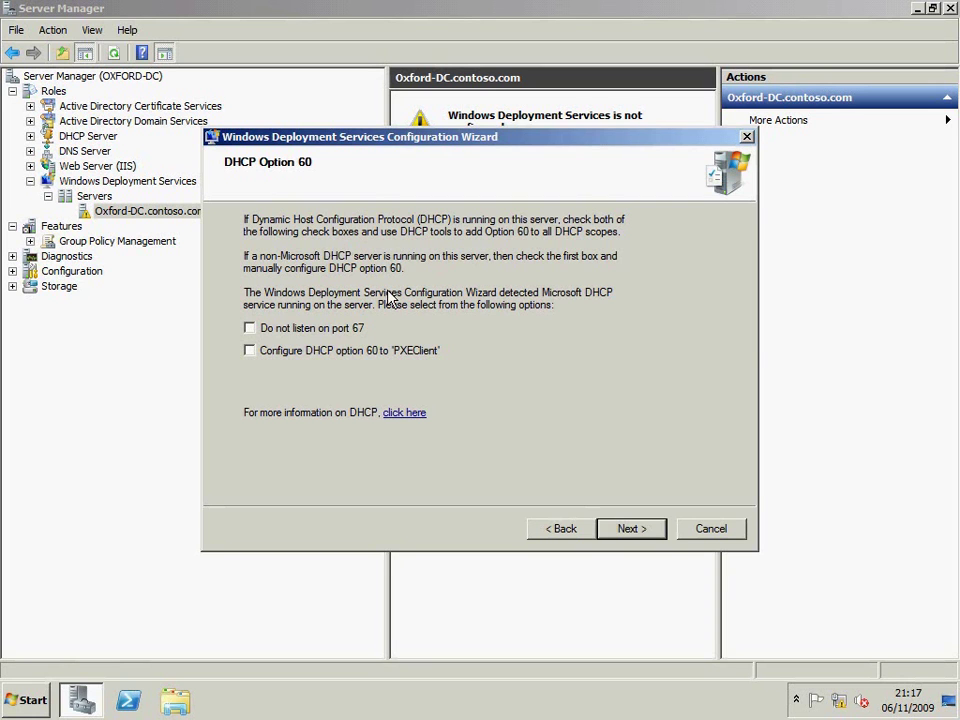
click(250, 329)
click(255, 350)
click(631, 530)
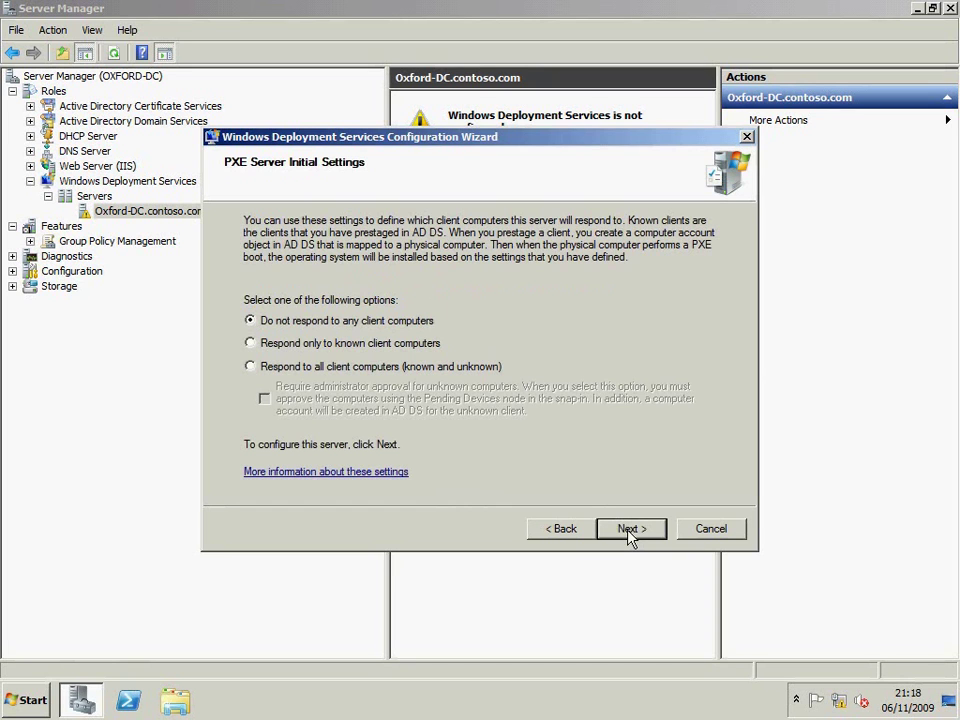
click(430, 367)
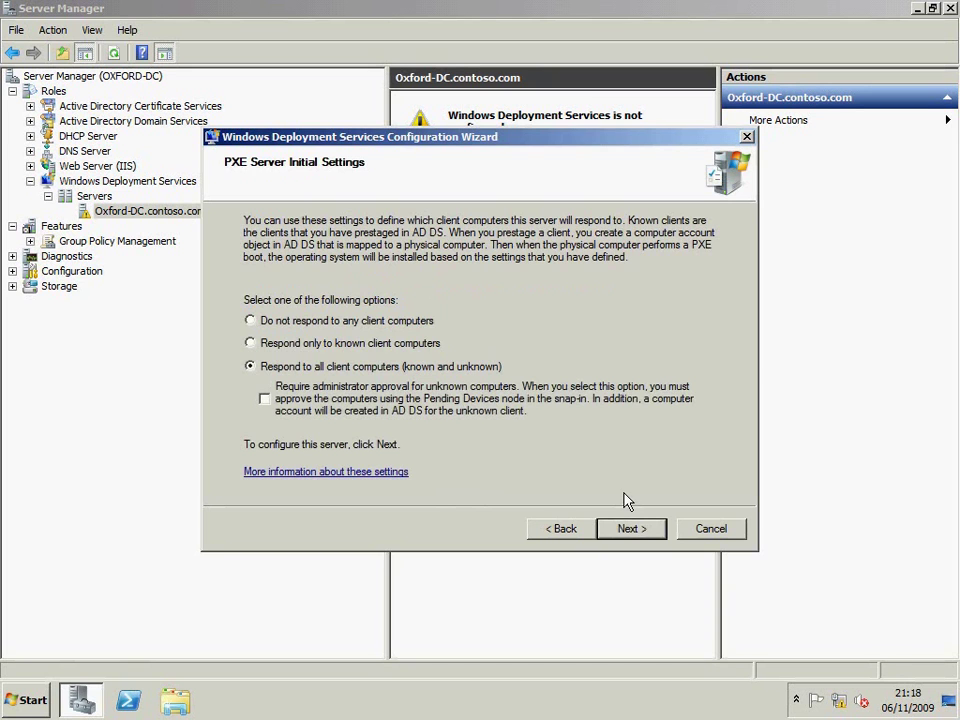
click(637, 528)
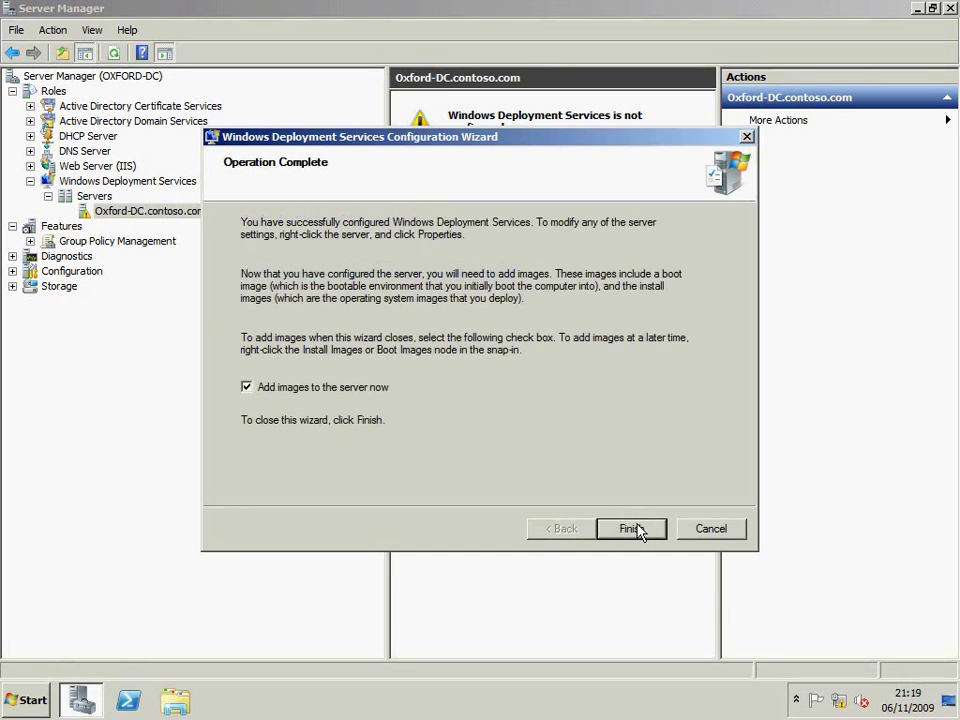
click(632, 529)
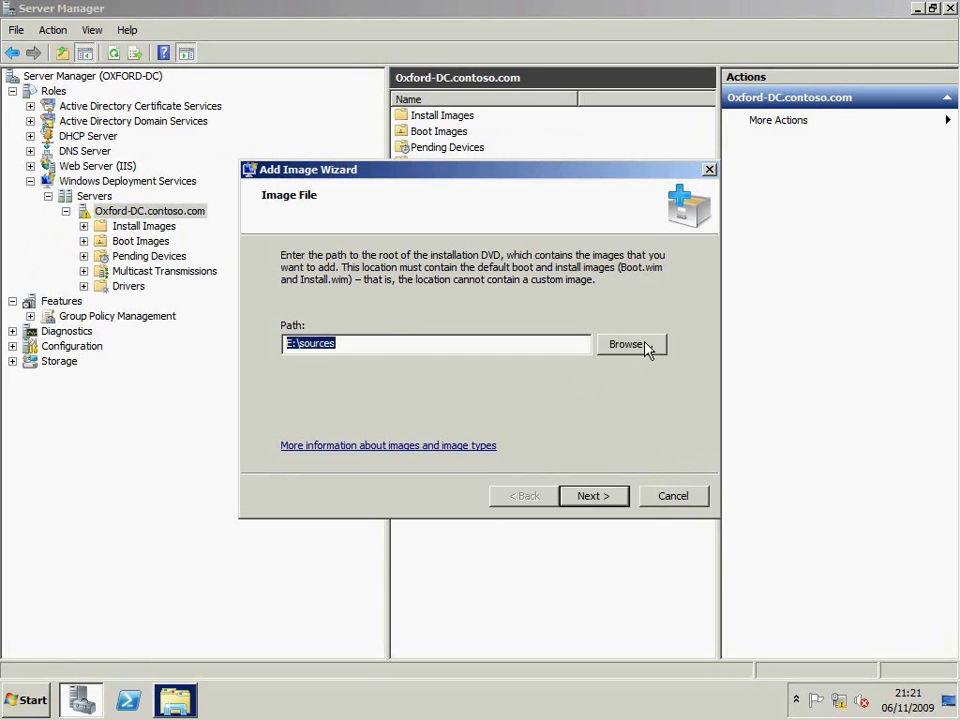
Add the boot and install images from E:\sources into a new image group ImageGroup1.
click(610, 502)
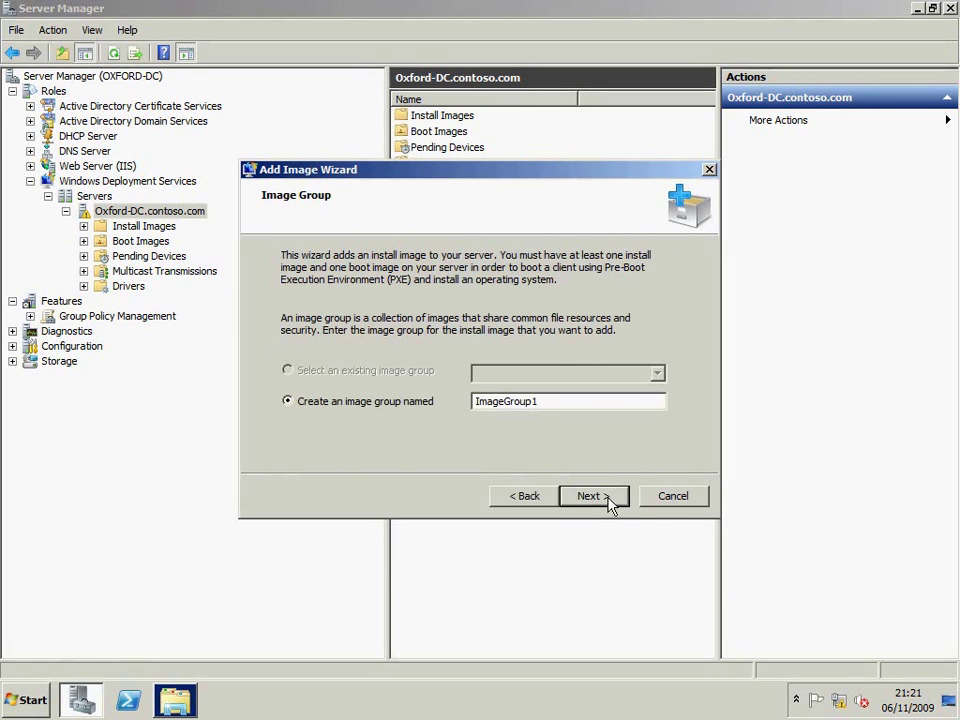
click(610, 502)
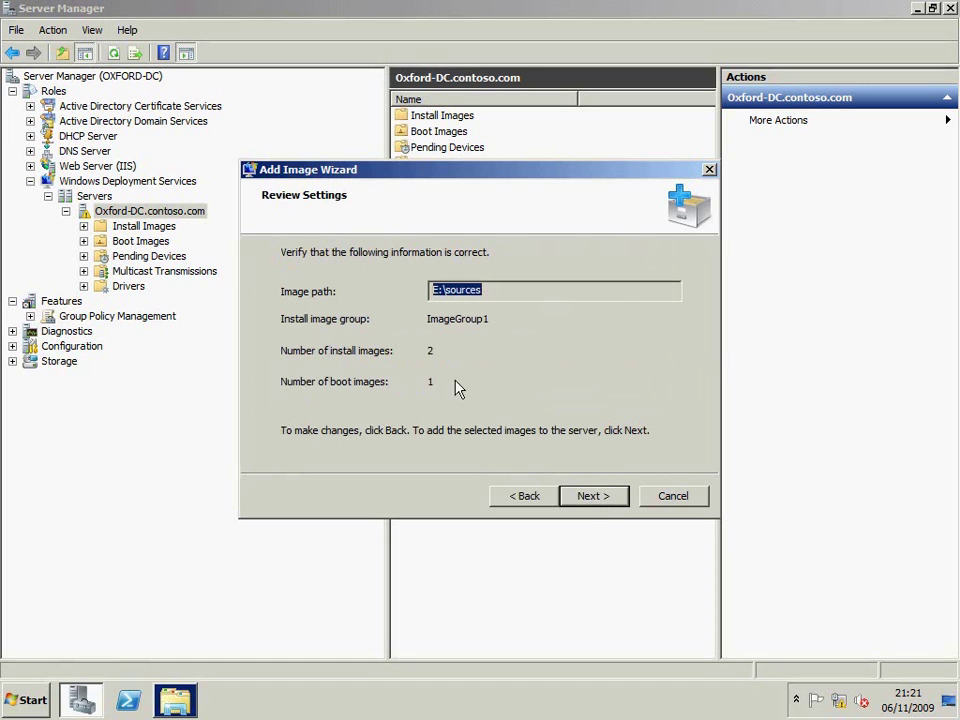
click(594, 496)
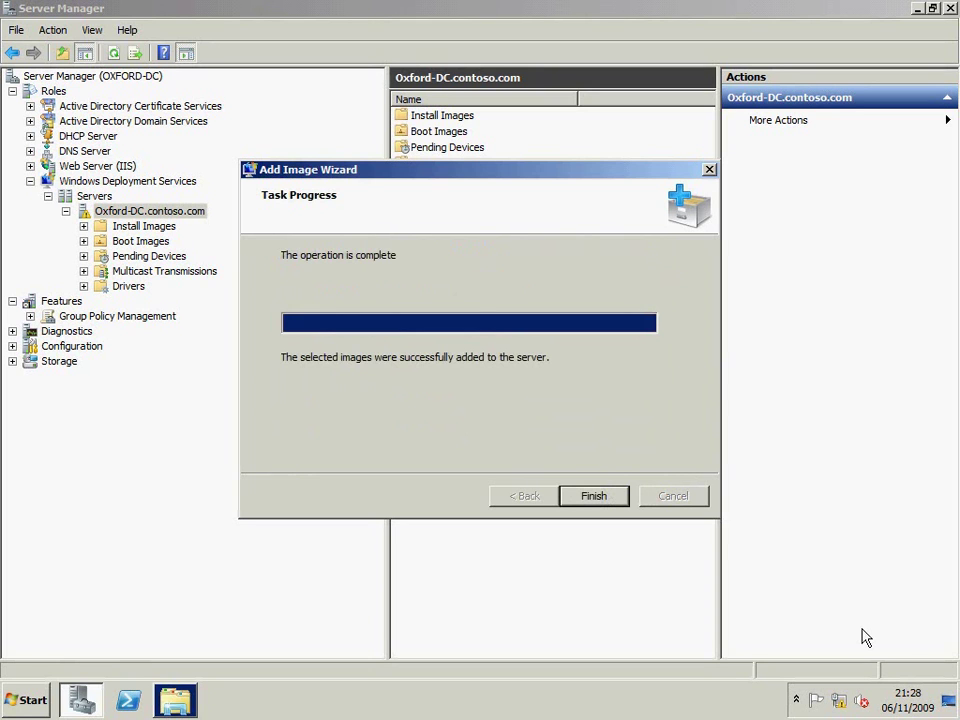
click(594, 497)
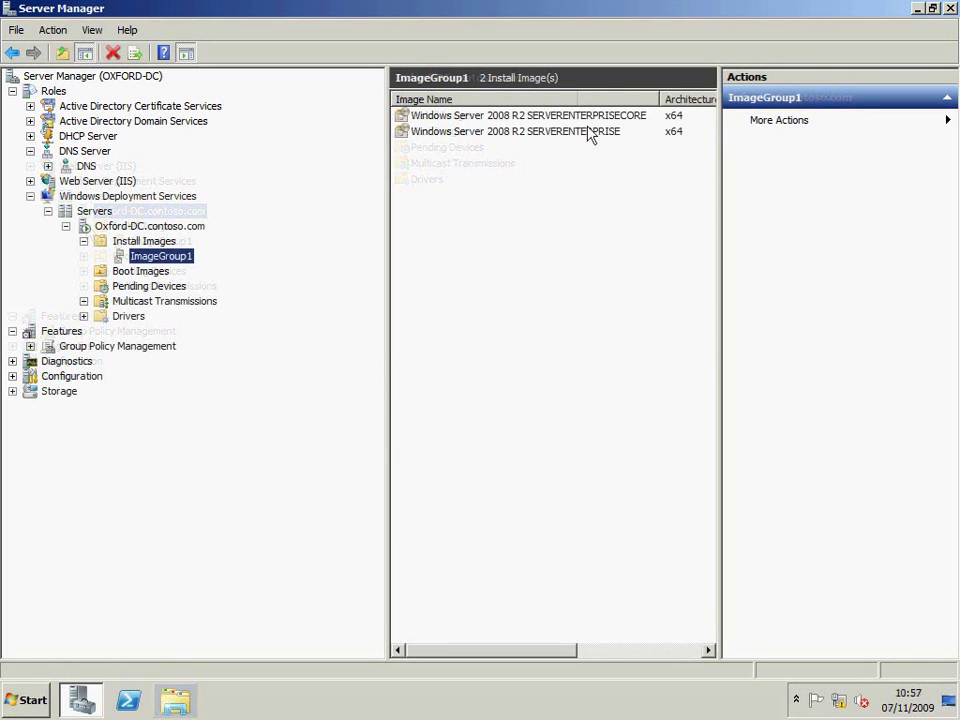
Select the SERVERENTERPRISECORE install image in ImageGroup1 and show its actions.
click(600, 118)
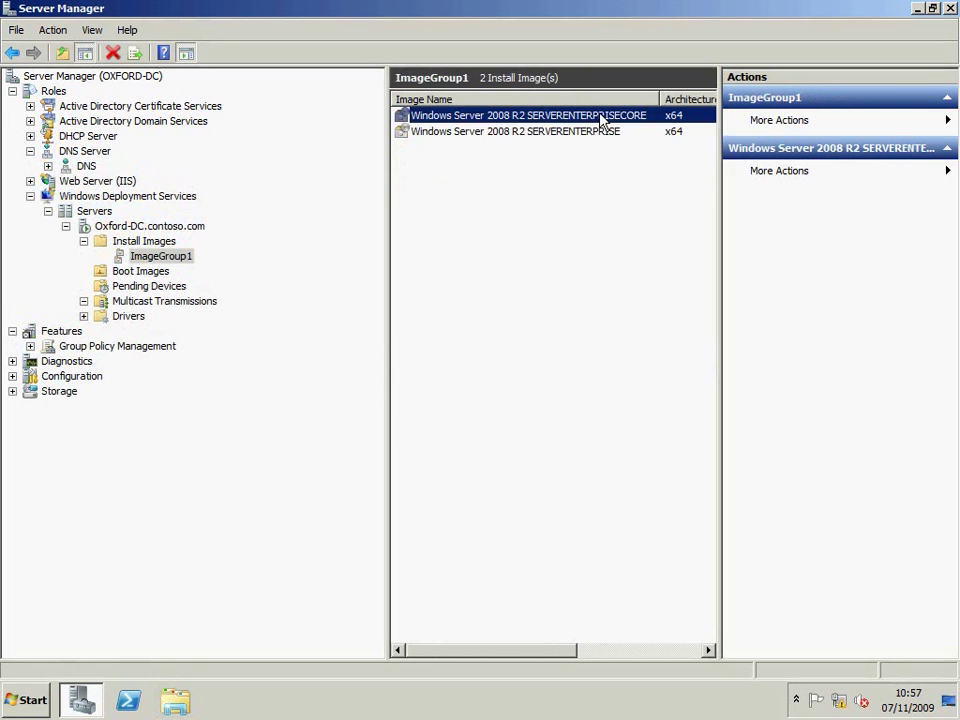
right_click(600, 117)
Open the image's properties, try unattended-mode installation with an unattend file, then turn it back off.
click(617, 126)
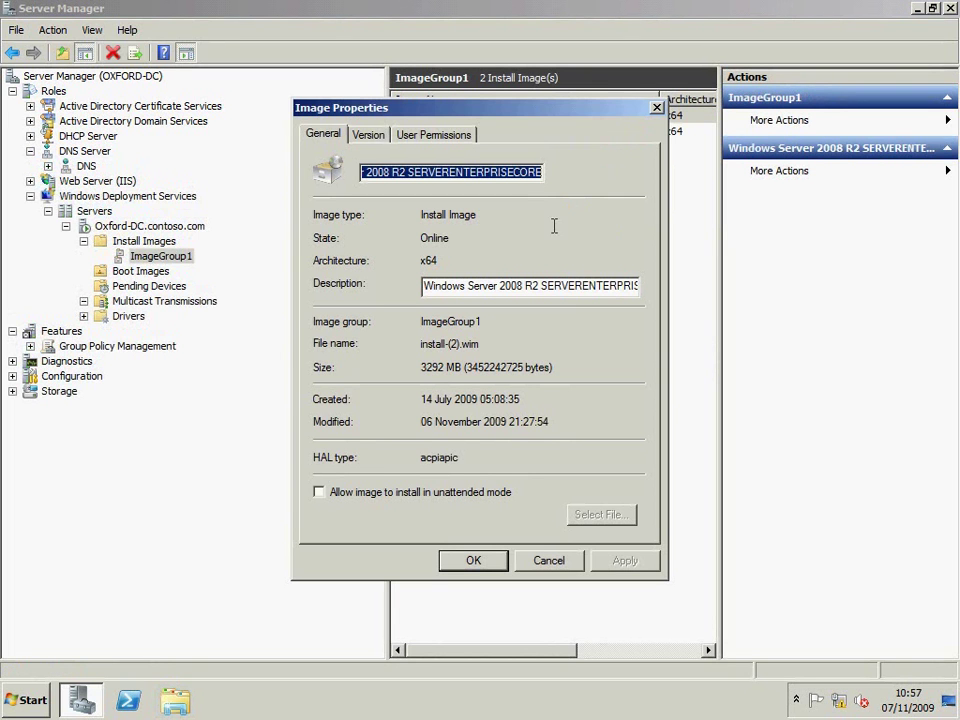
click(404, 494)
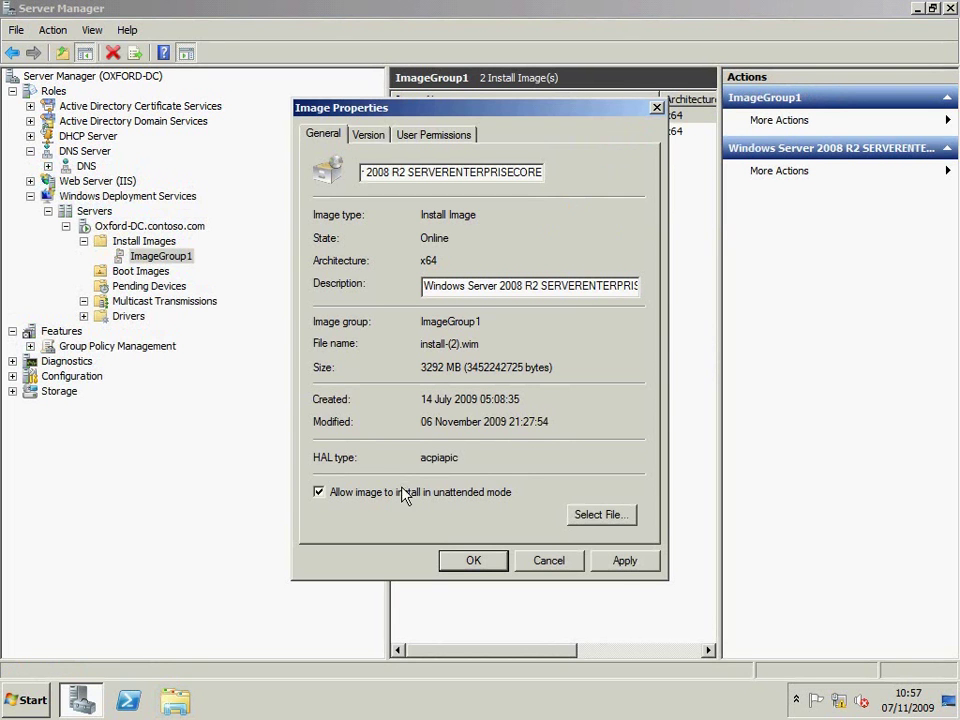
click(600, 514)
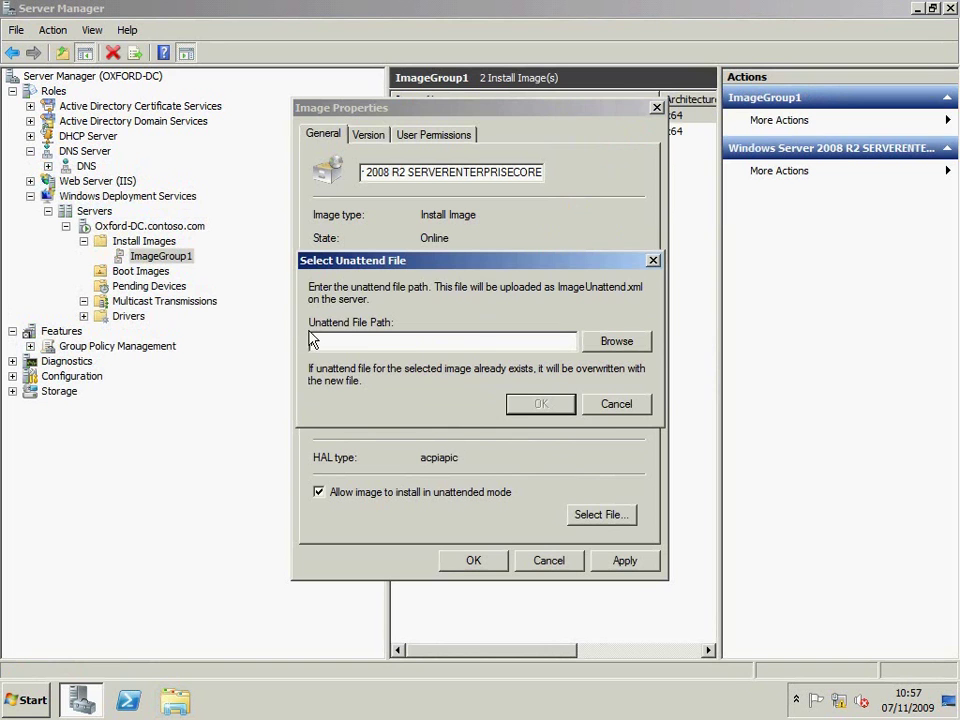
click(617, 403)
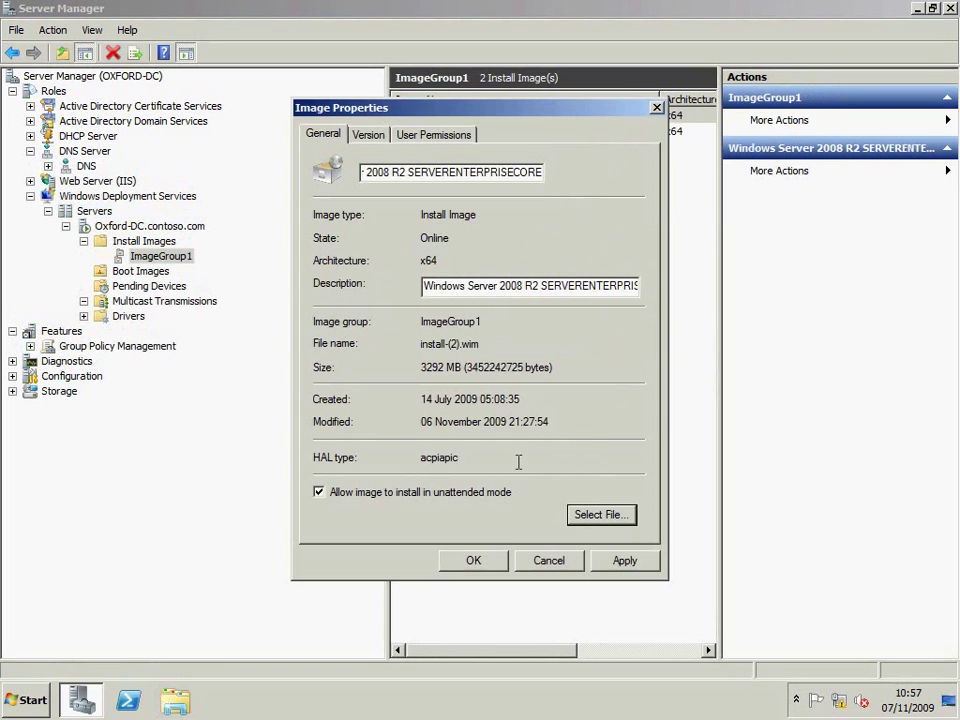
click(422, 491)
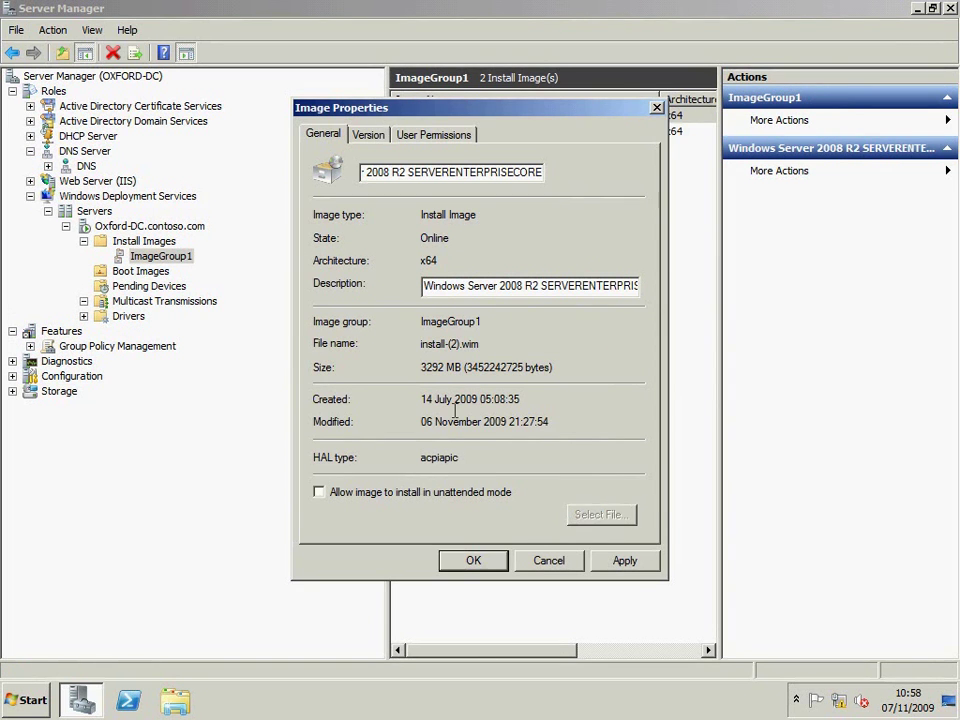
Review the Version and User Permissions tabs, checking the Users group, and cancel without saving.
click(374, 134)
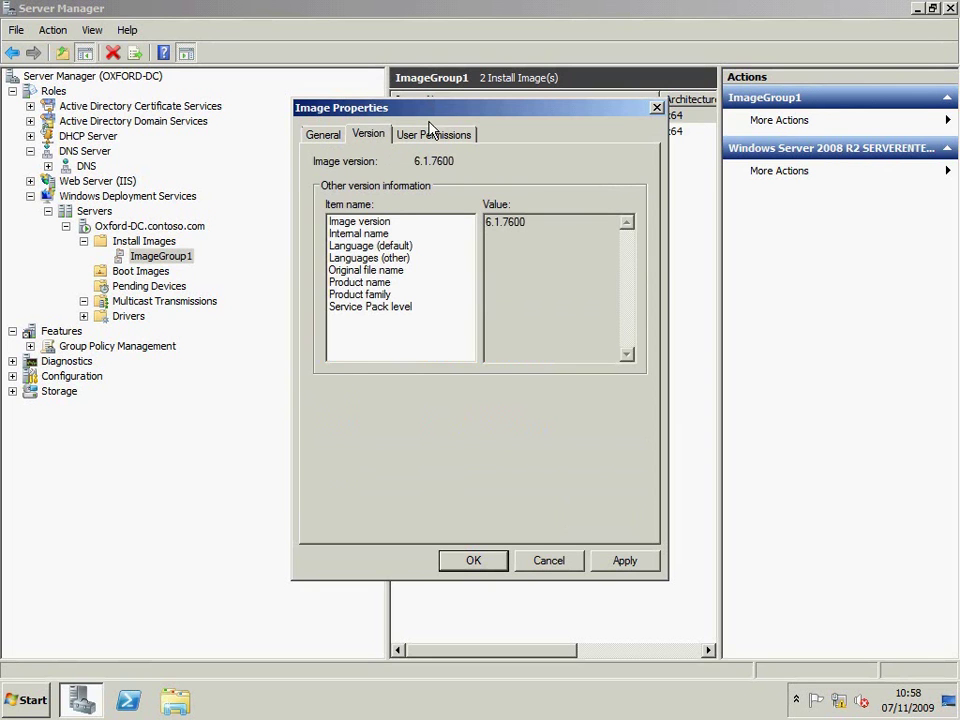
click(429, 133)
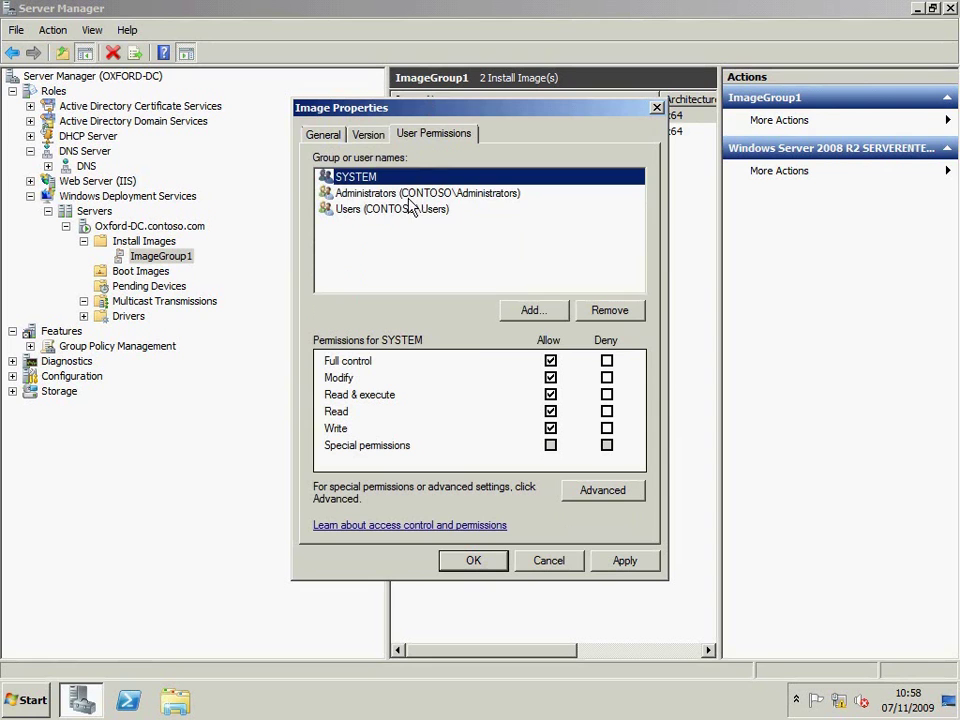
click(409, 210)
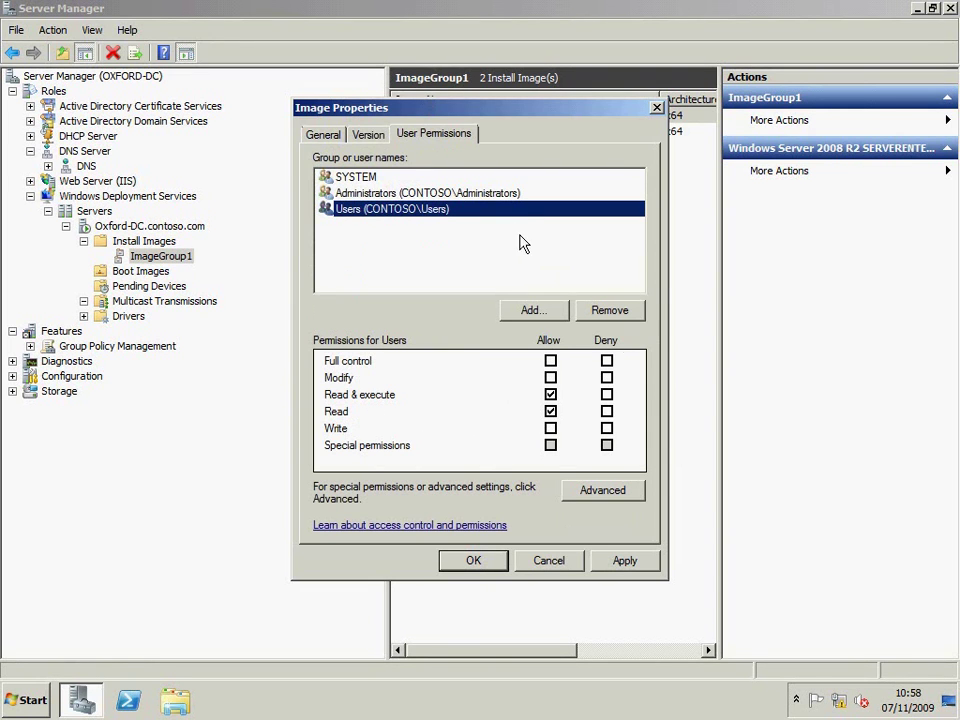
click(553, 566)
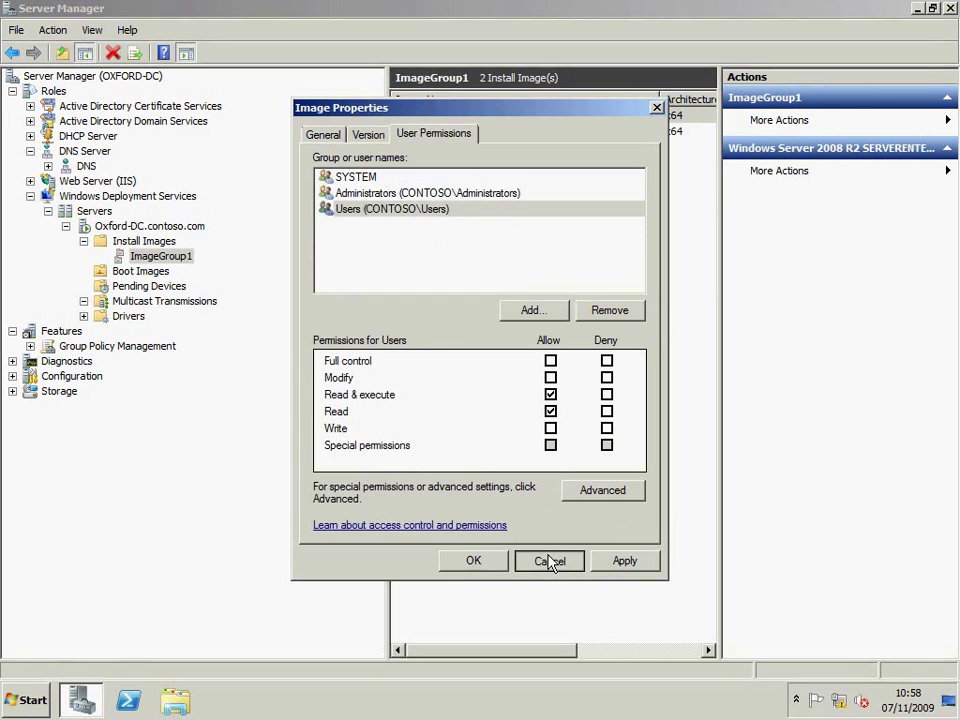
click(549, 561)
Create an Auto-Cast multicast transmission named 'Core MultiCast' for the SERVERENTERPRISECORE image.
right_click(477, 118)
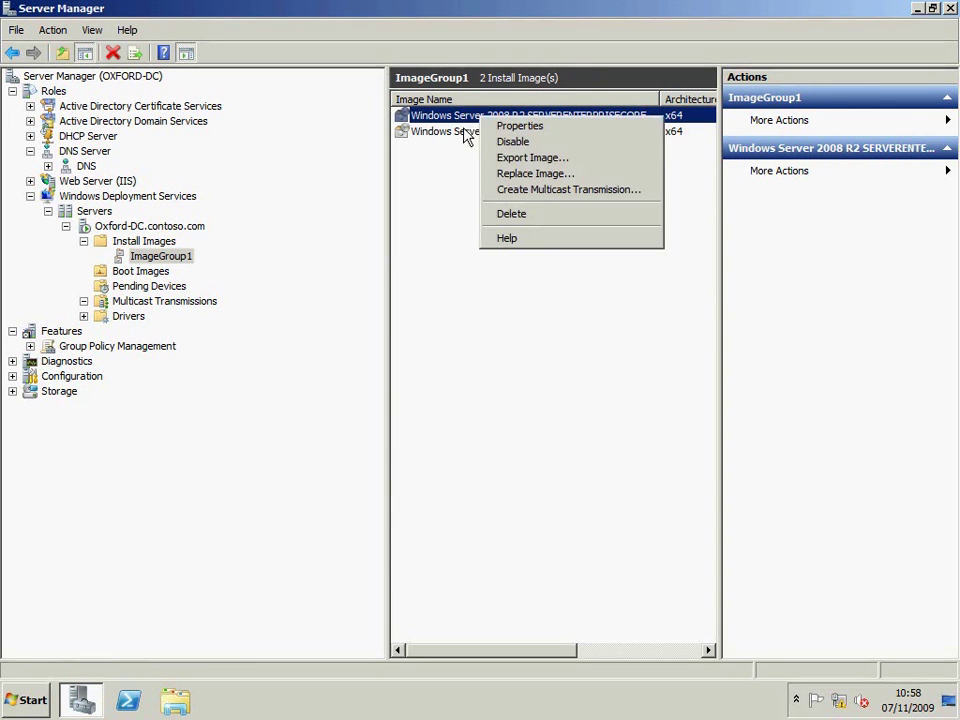
click(489, 190)
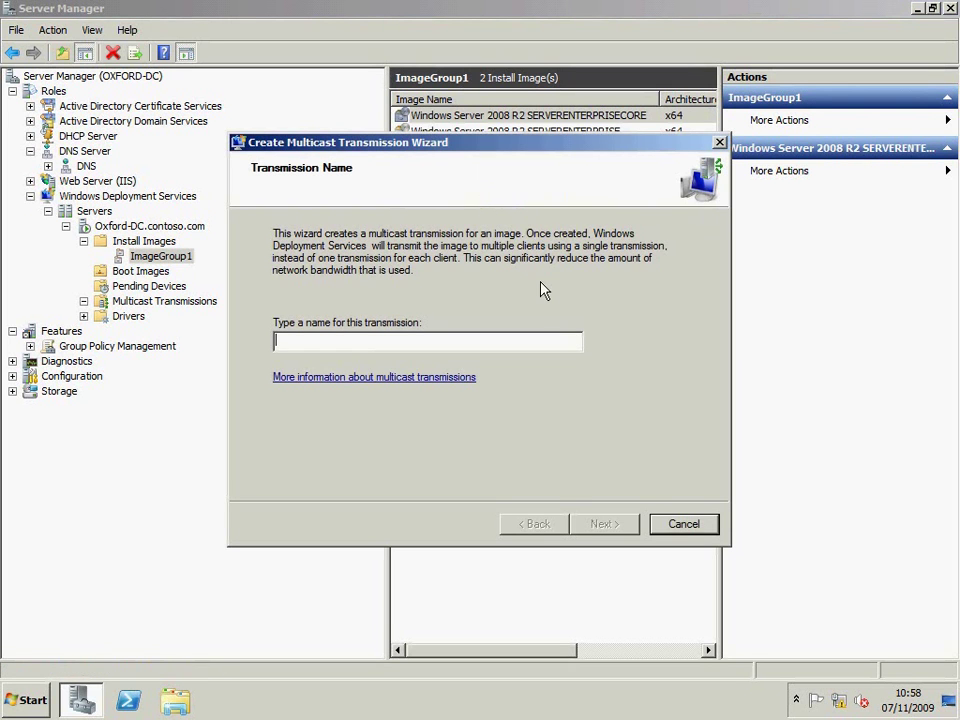
text(Core )
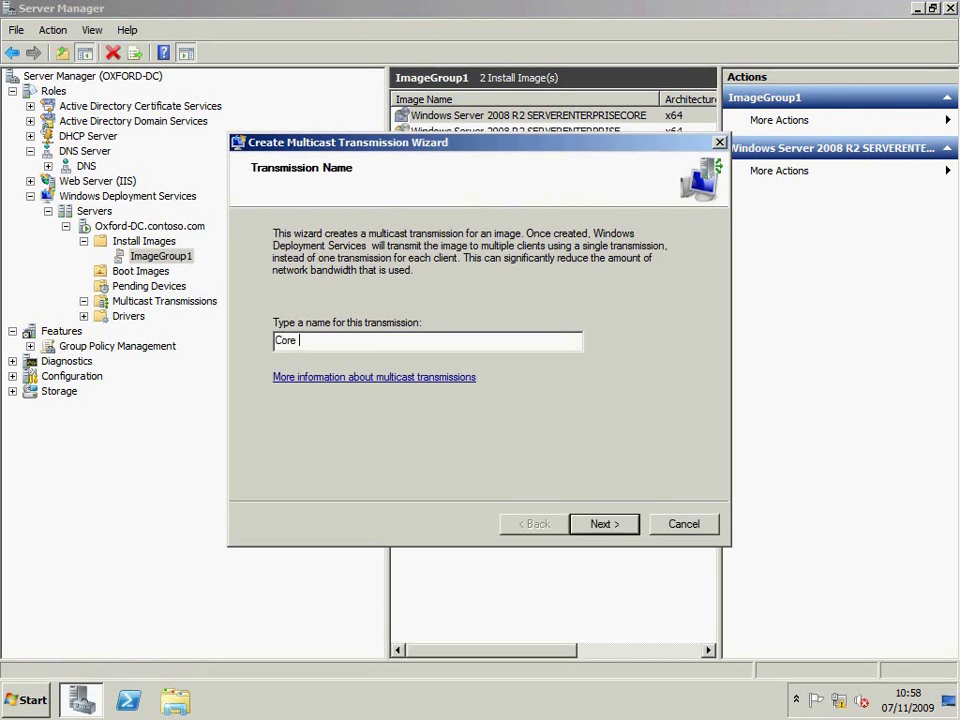
text(MultiCast)
click(601, 526)
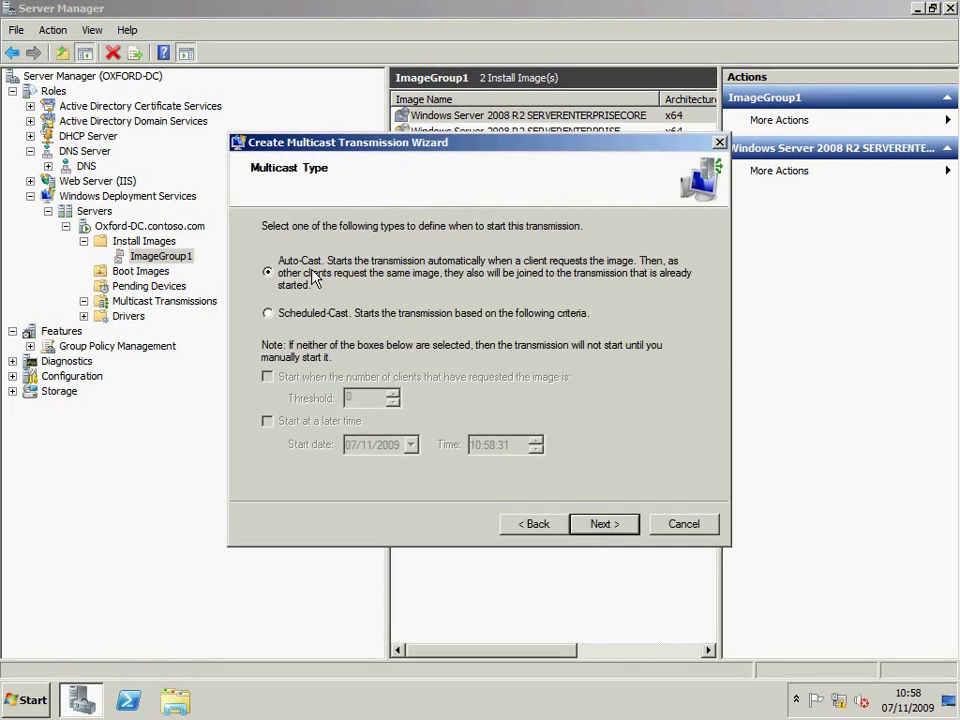
click(608, 527)
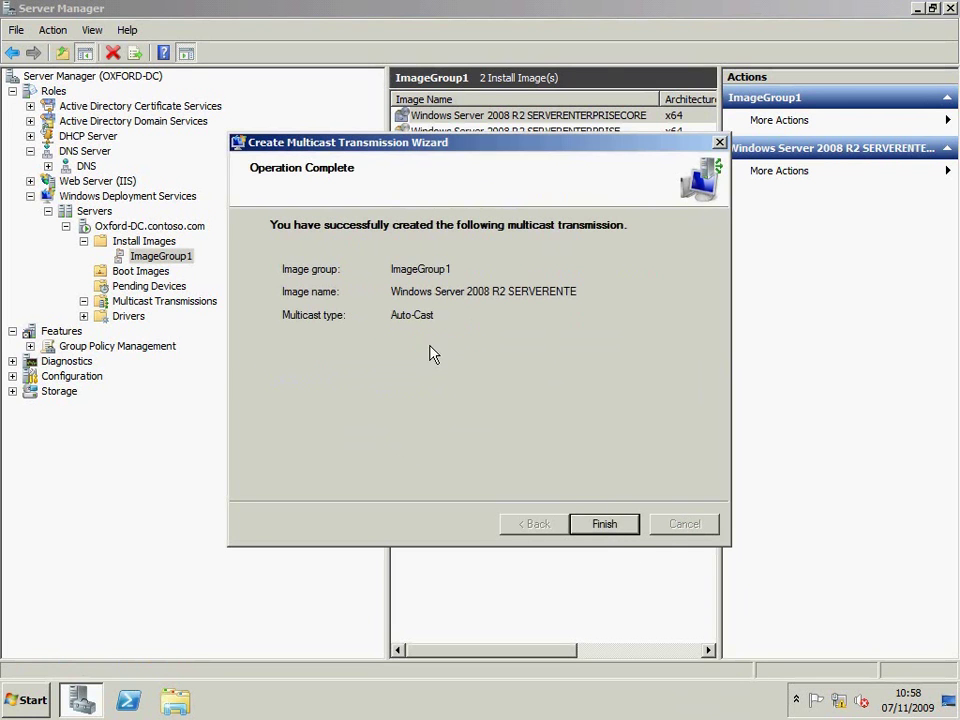
click(615, 530)
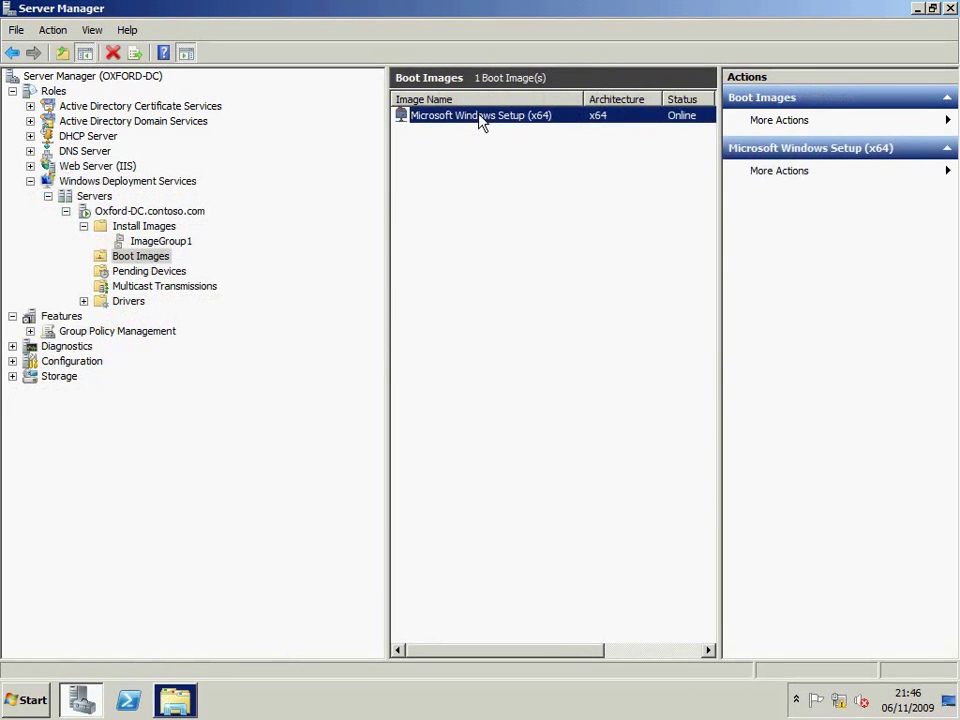
Create Capture.wim in D:\RemoteInstall\Images\ImageGroup1 from the Microsoft Windows Setup (x64) boot image, marked for adding.
right_click(480, 118)
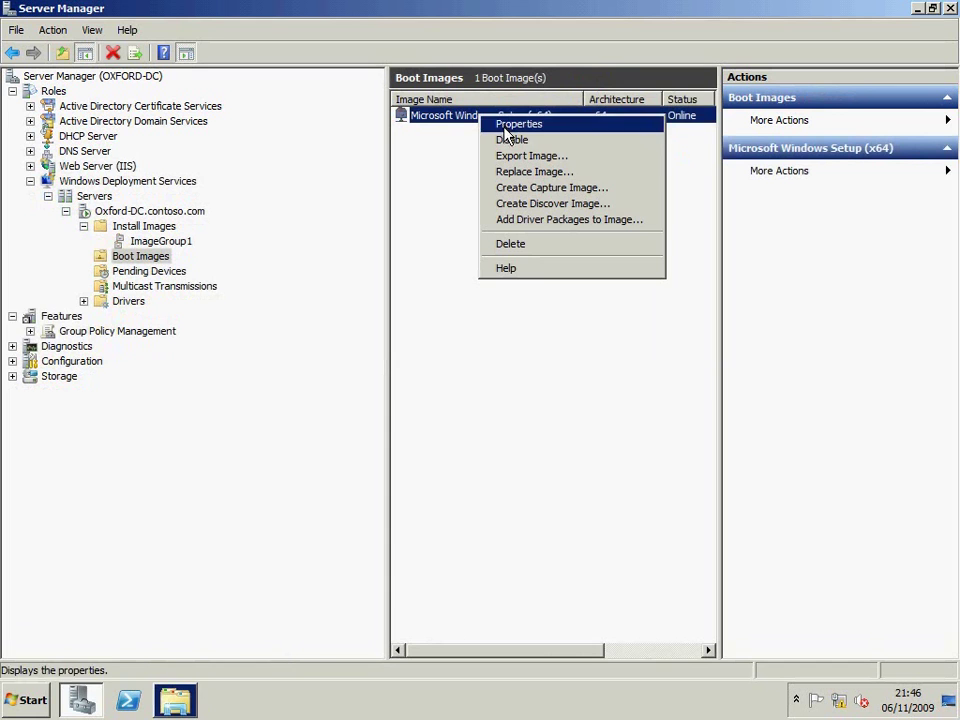
click(513, 189)
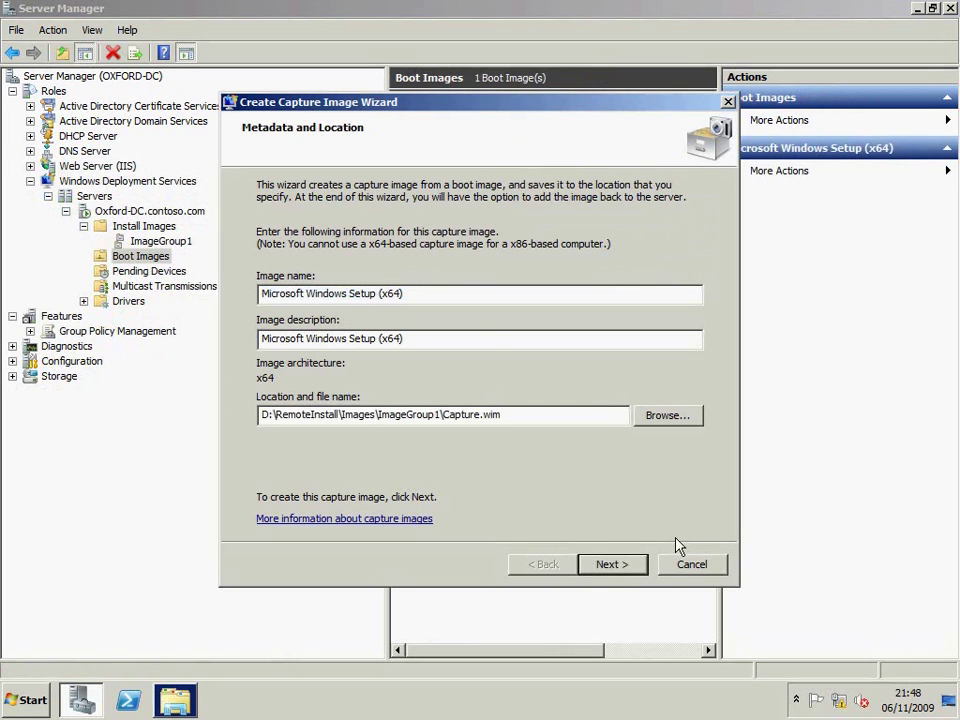
click(622, 569)
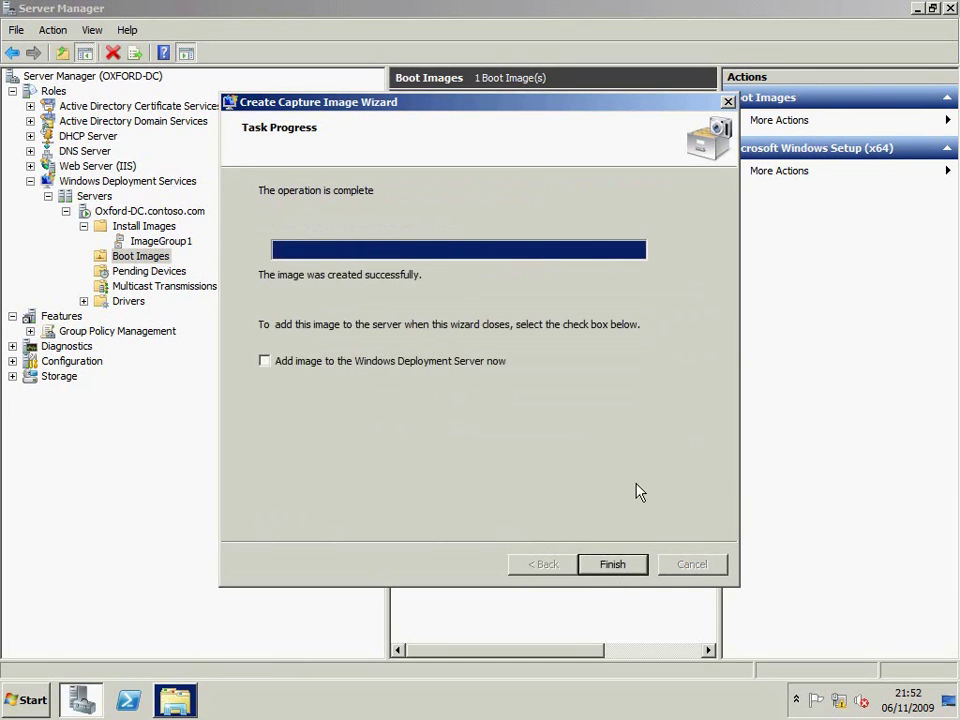
click(443, 366)
Add Capture.wim to the boot images, renaming it 'Microsoft Windows Capture (x64)'.
click(614, 565)
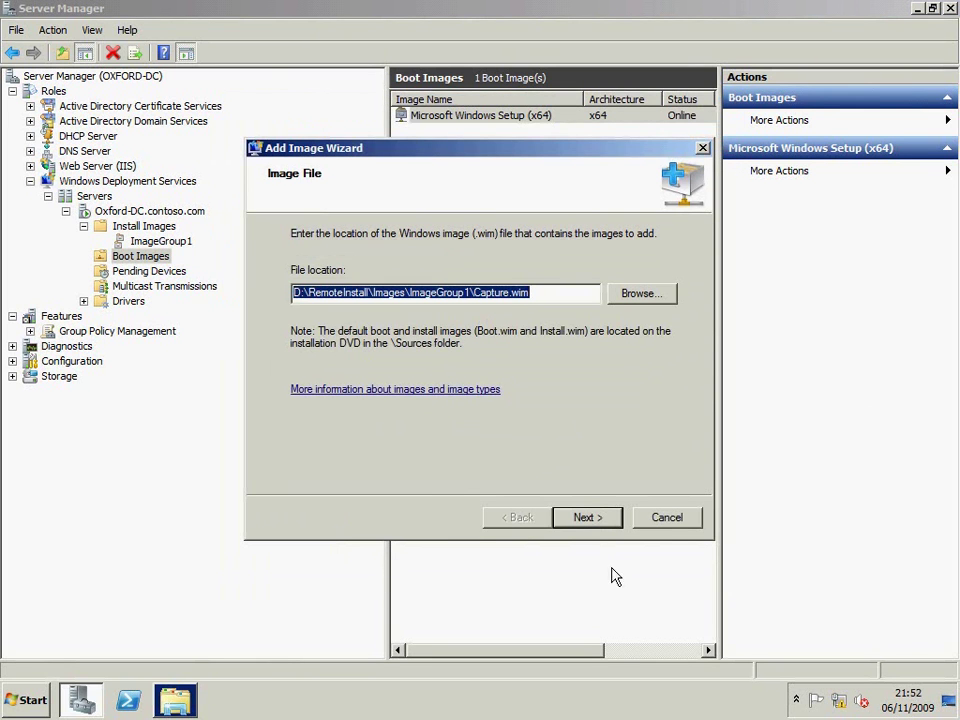
click(598, 520)
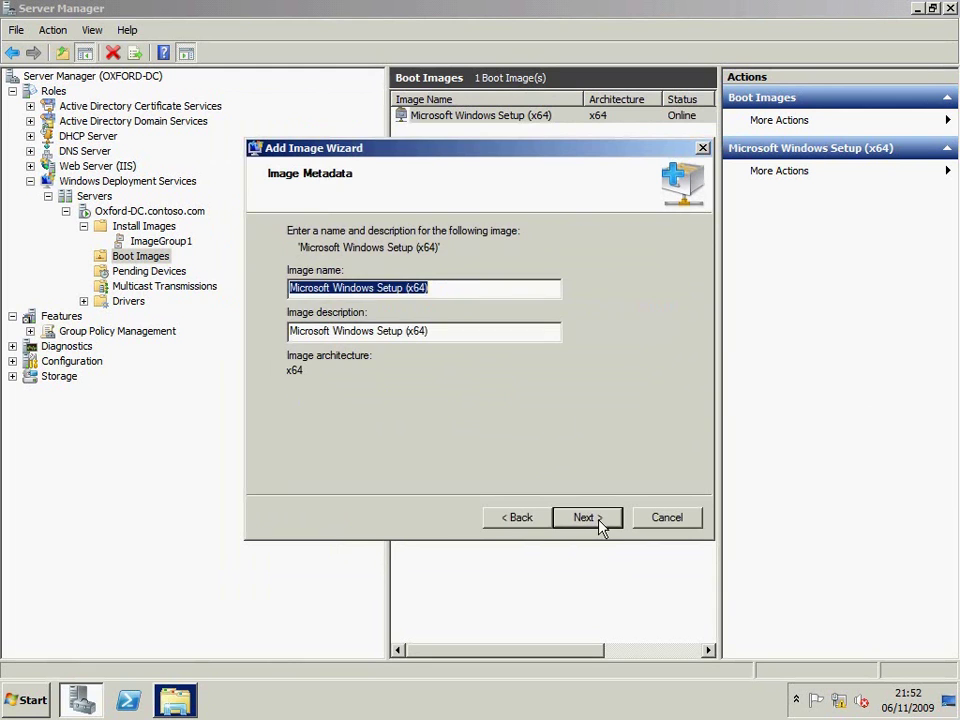
click(403, 288)
click(429, 331)
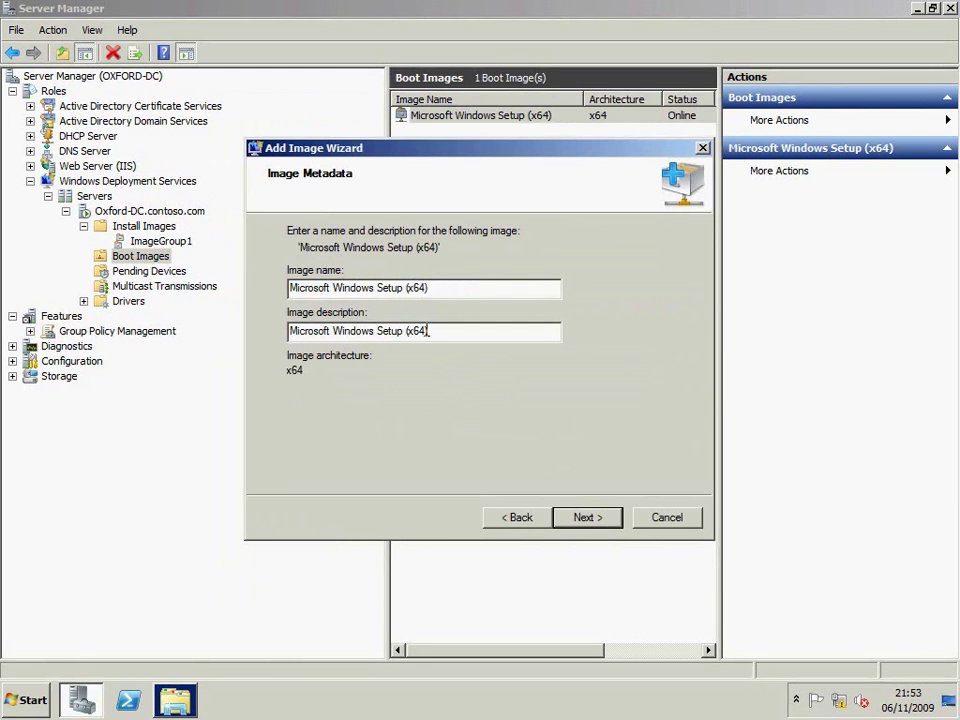
key(BackSpace)
key(BackSpace)
key(BackSpace)
key(BackSpace)
key(BackSpace)
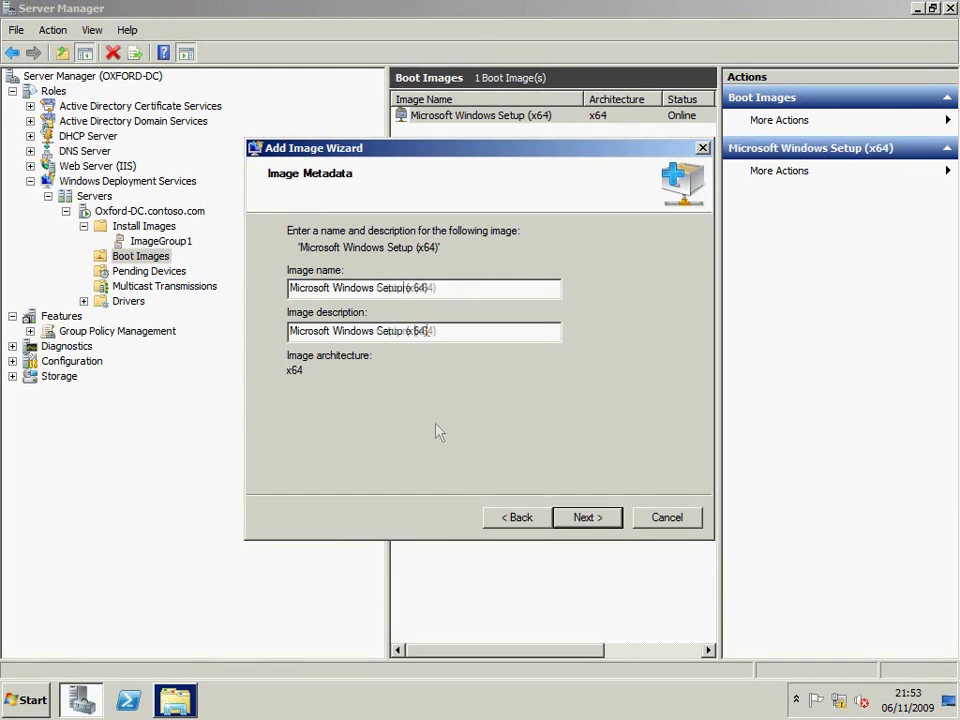
text(Capture)
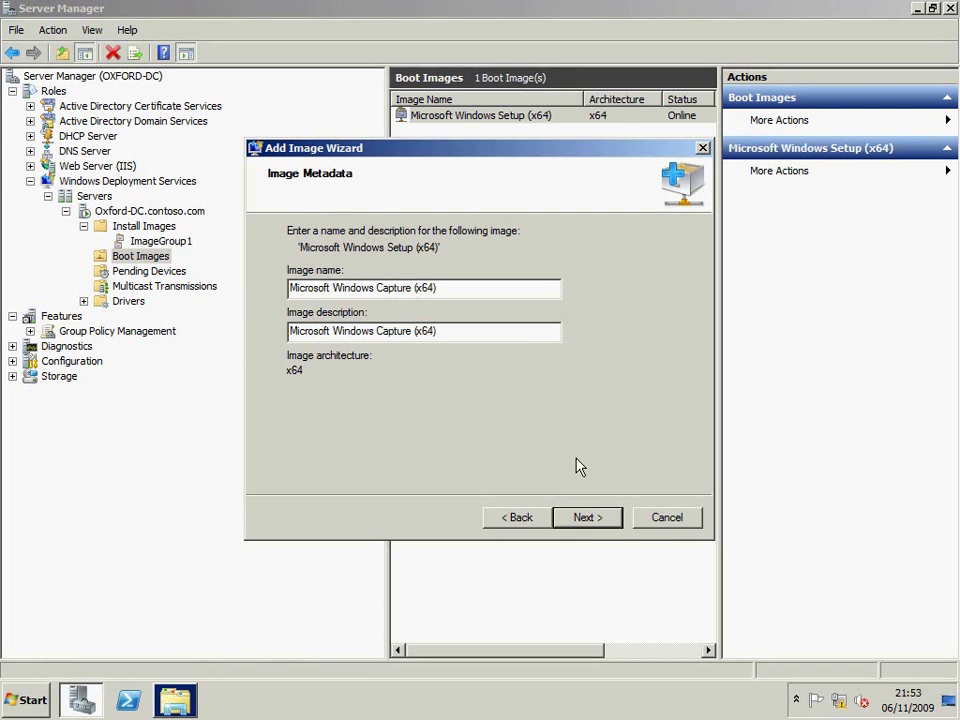
click(592, 516)
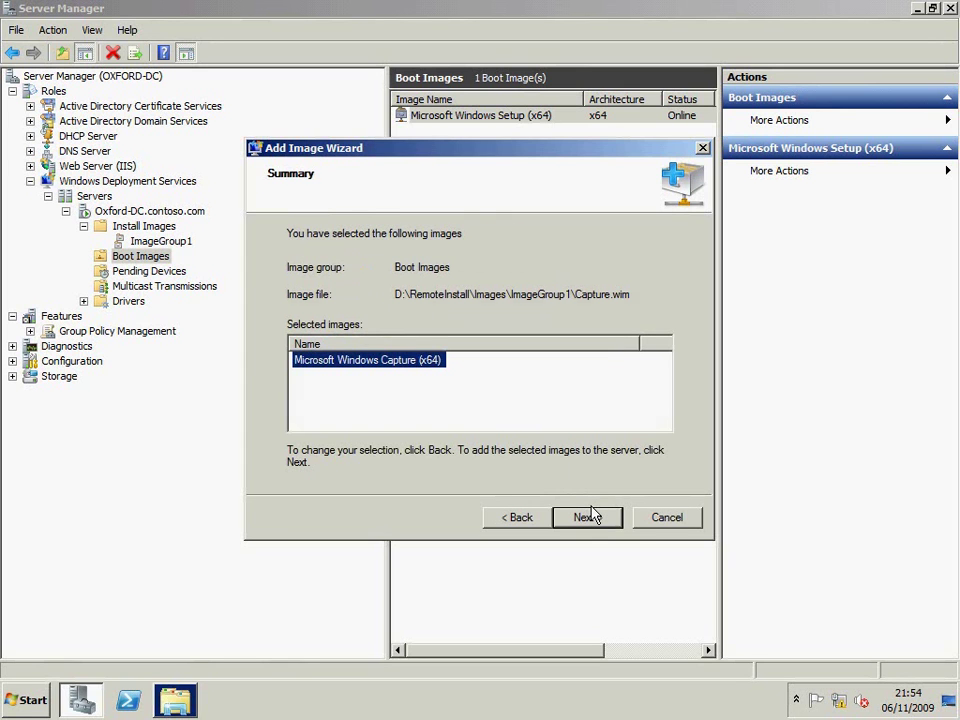
click(590, 516)
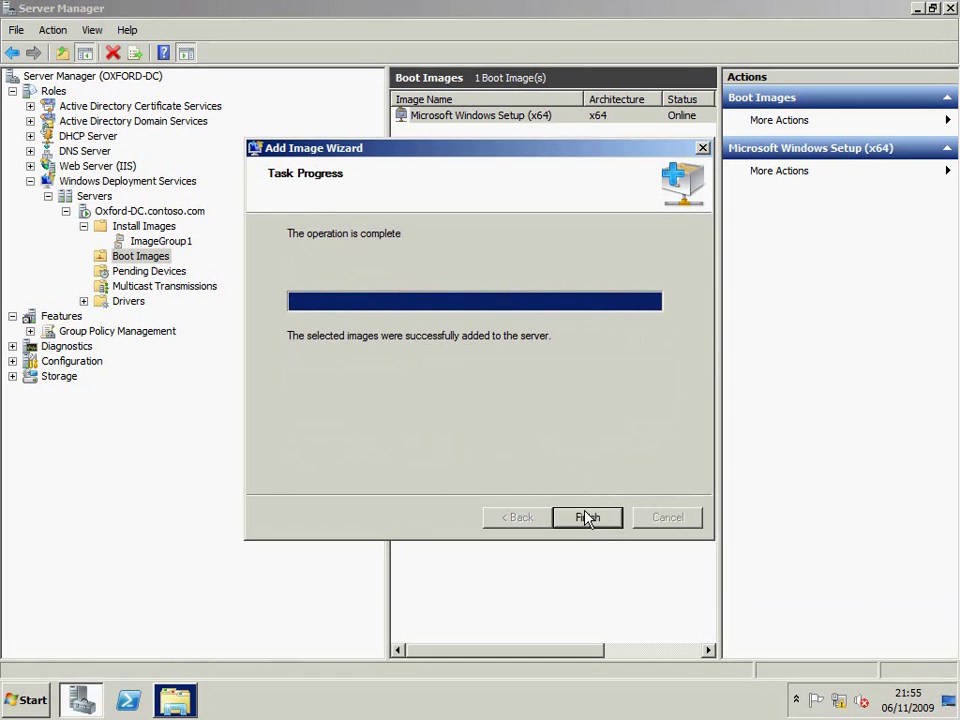
click(588, 518)
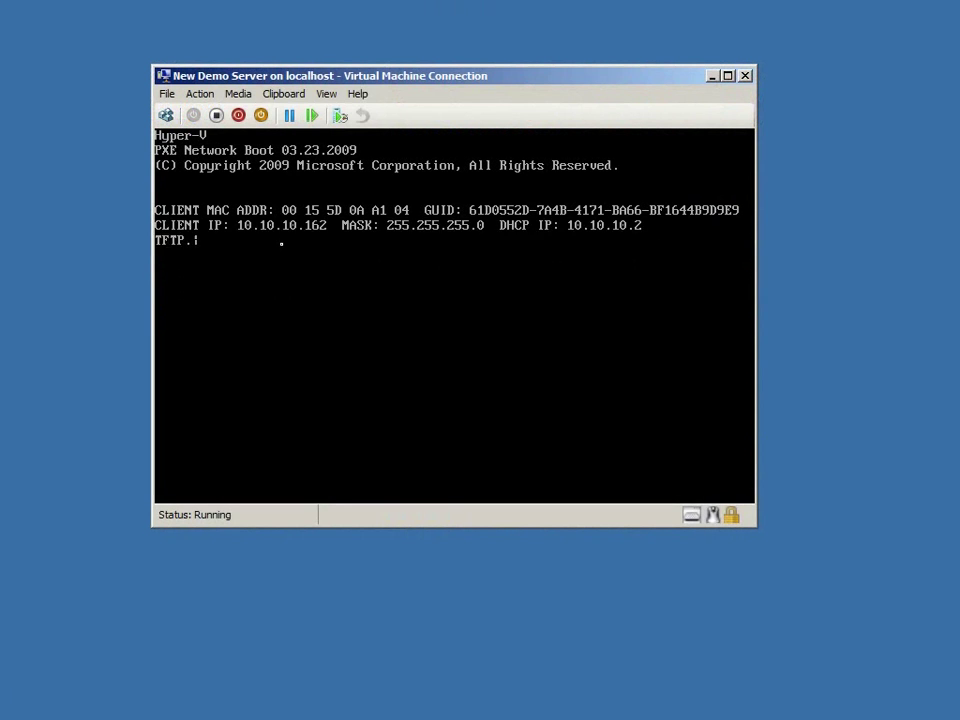
Network-boot the VM with F12 and launch Microsoft Windows Setup (x64) from Windows Boot Manager.
key(F12)
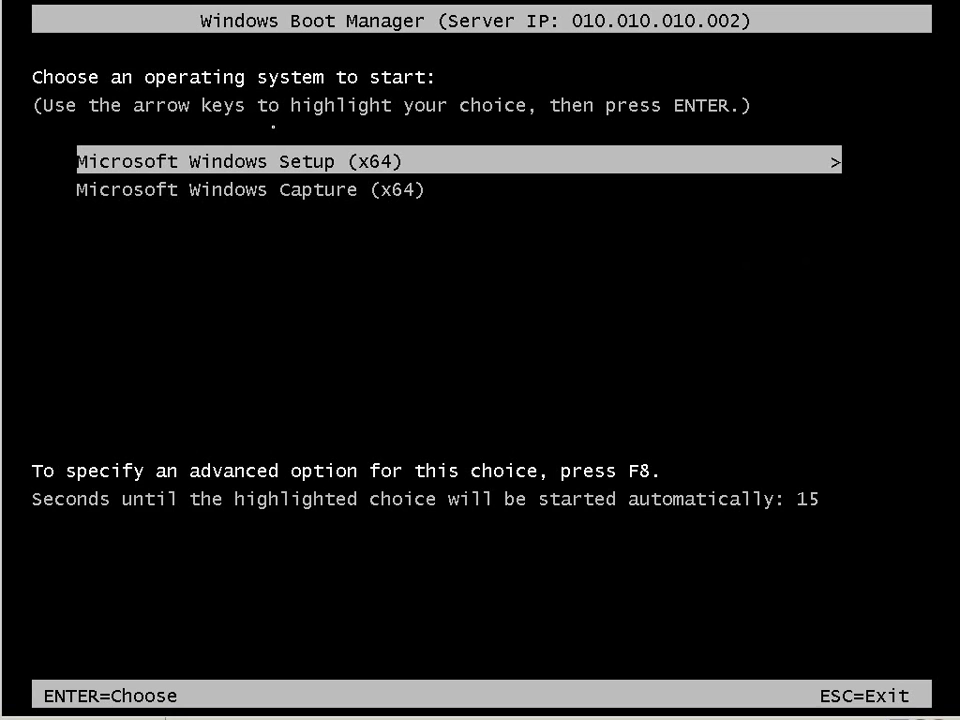
key(Down)
key(Up)
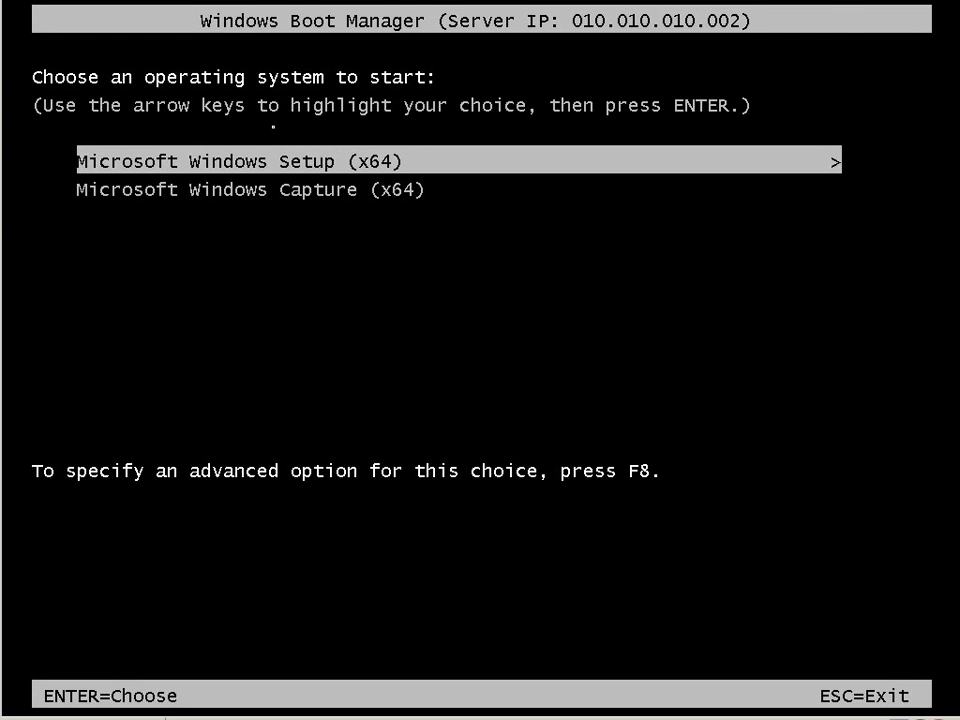
key(Return)
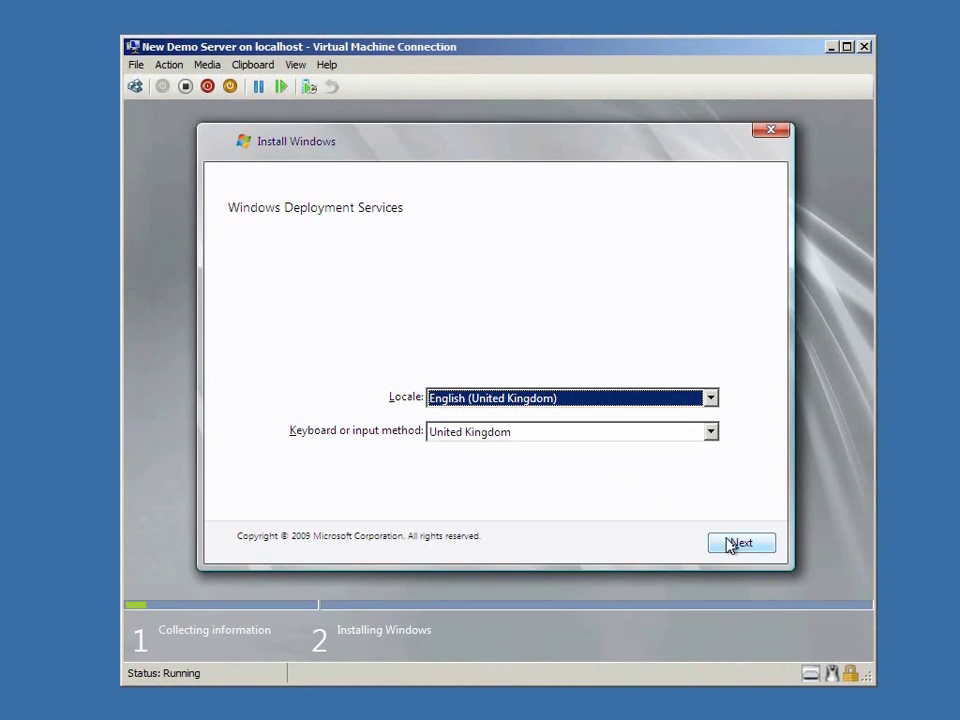
Accept the English (United Kingdom) locale, enter domain credentials, and install SERVERENTERPRISECORE on the chosen disk.
click(740, 551)
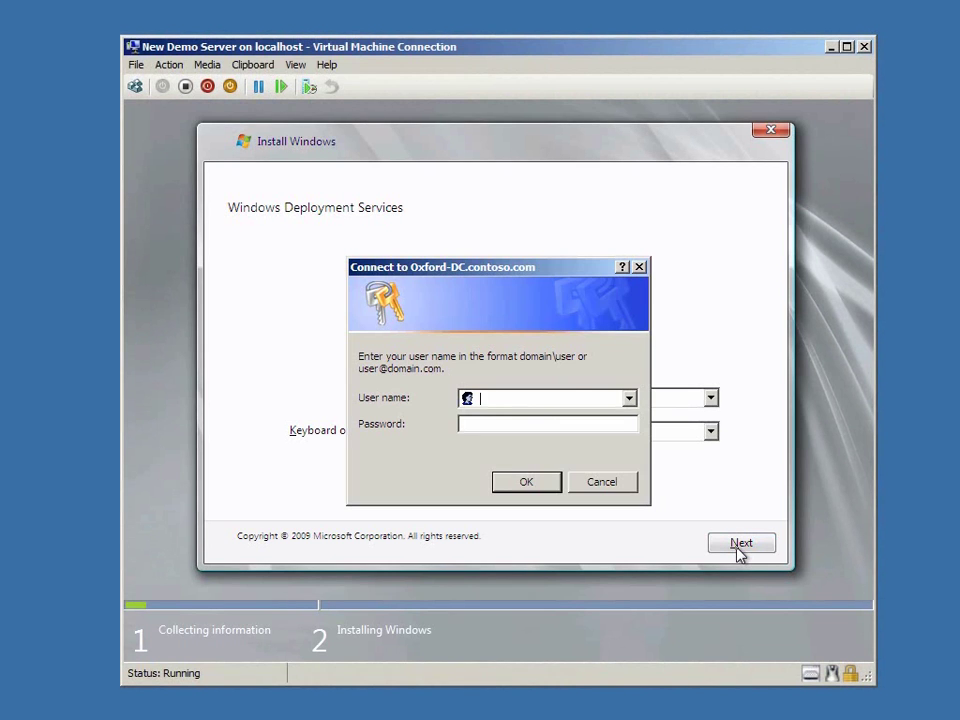
text(contoso\administrator)
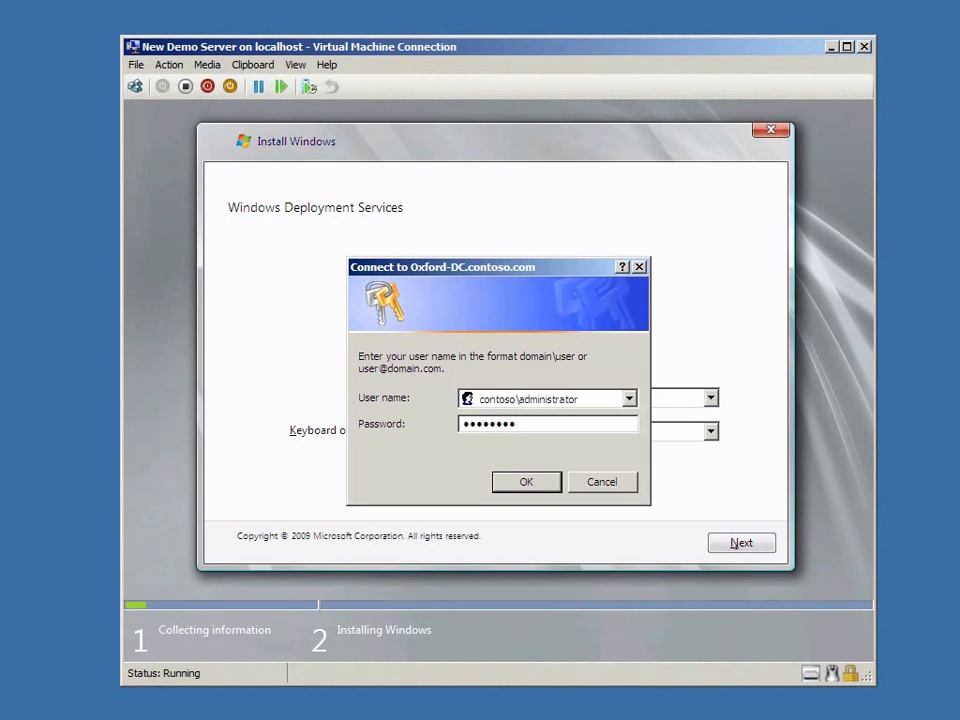
click(553, 484)
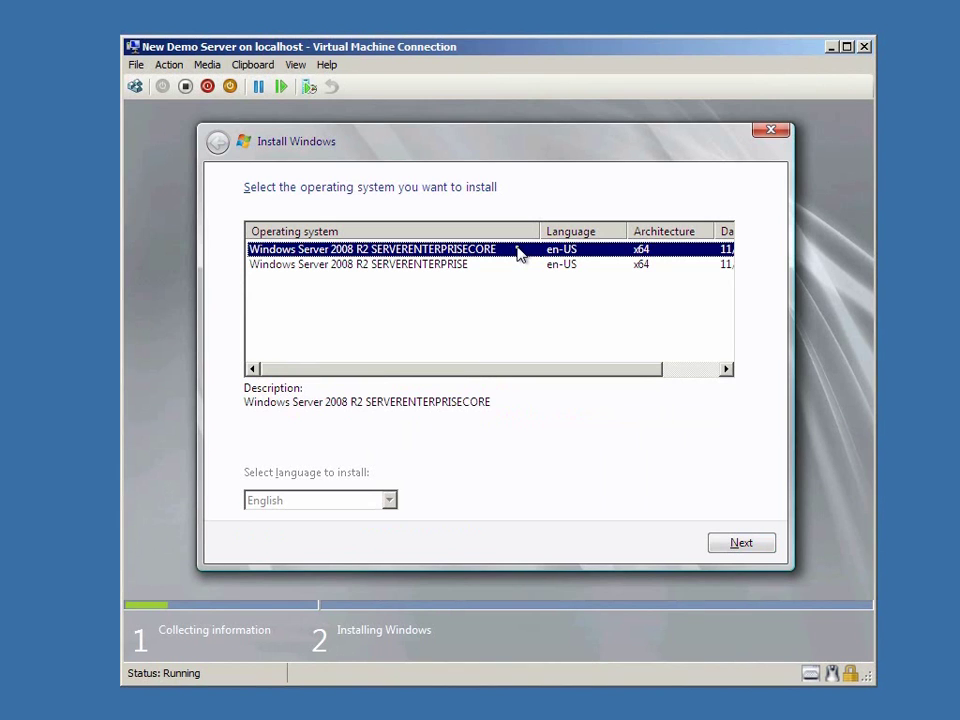
click(743, 548)
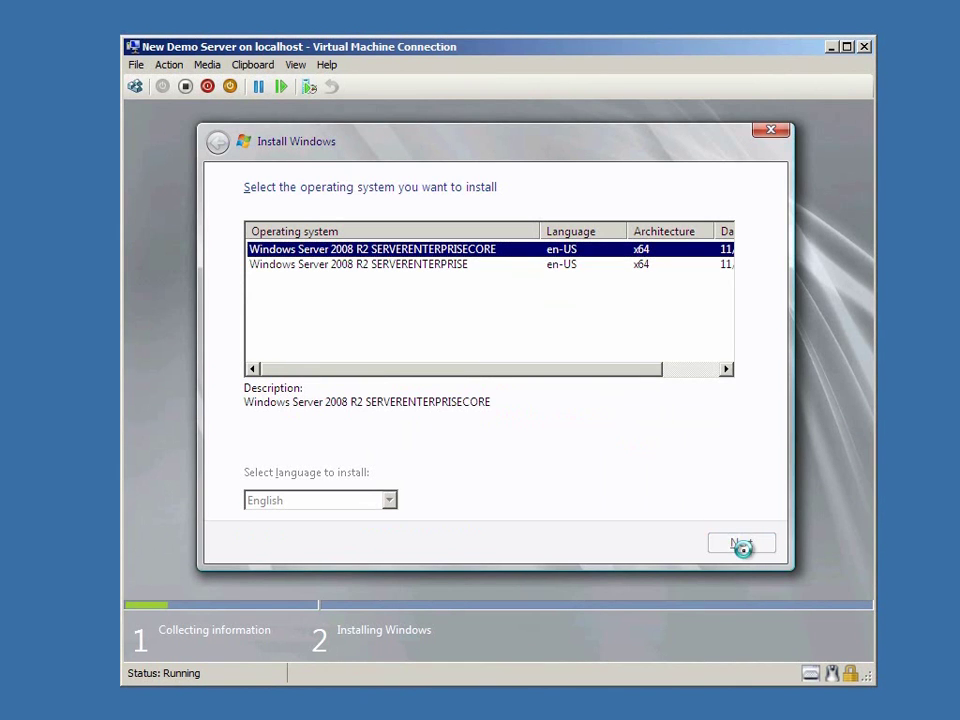
click(743, 549)
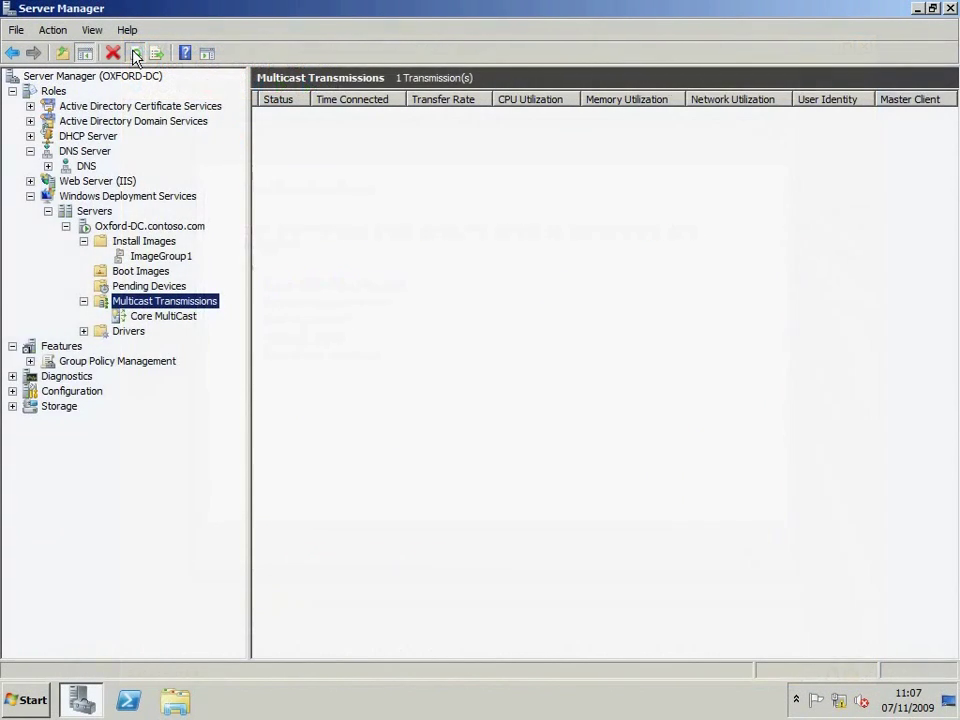
Refresh the Core MultiCast transmission's client list until the transfer finishes with 0 clients.
key(Down)
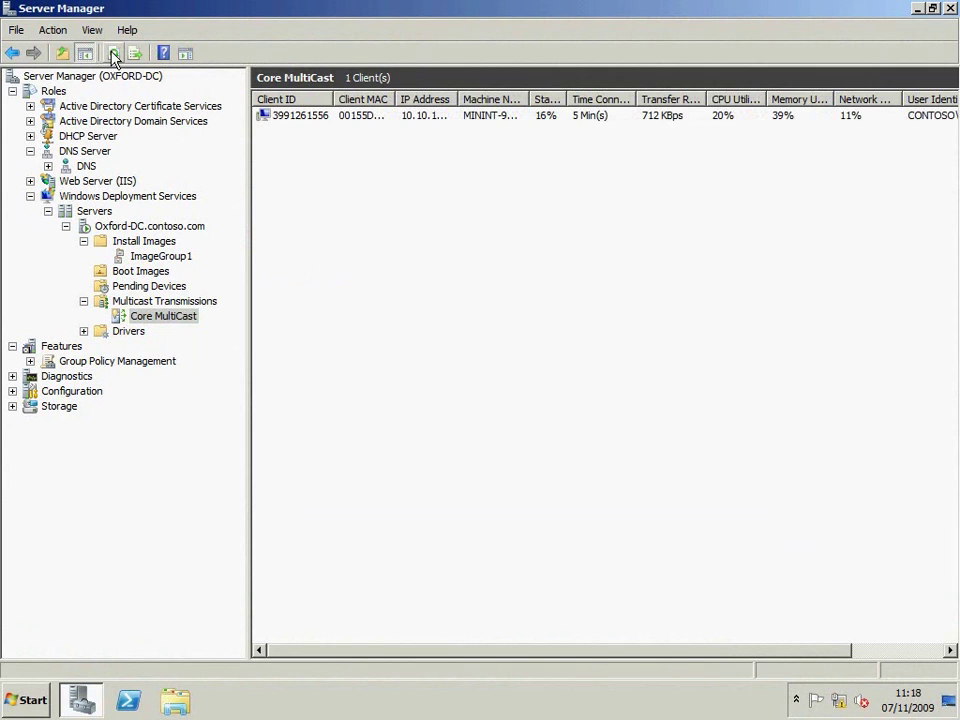
click(114, 55)
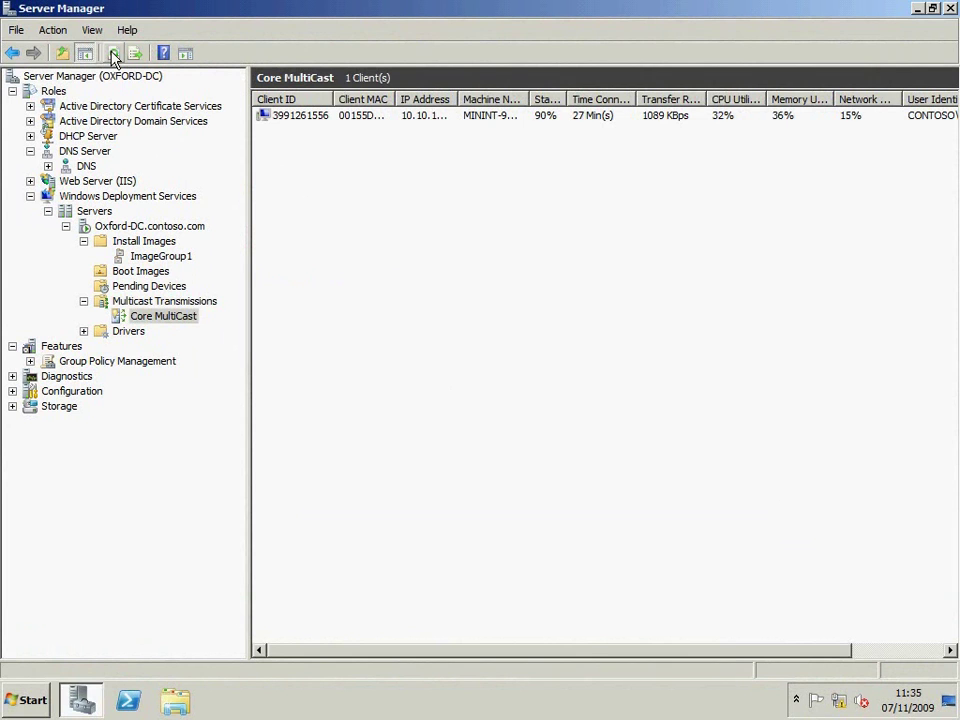
click(114, 55)
click(185, 318)
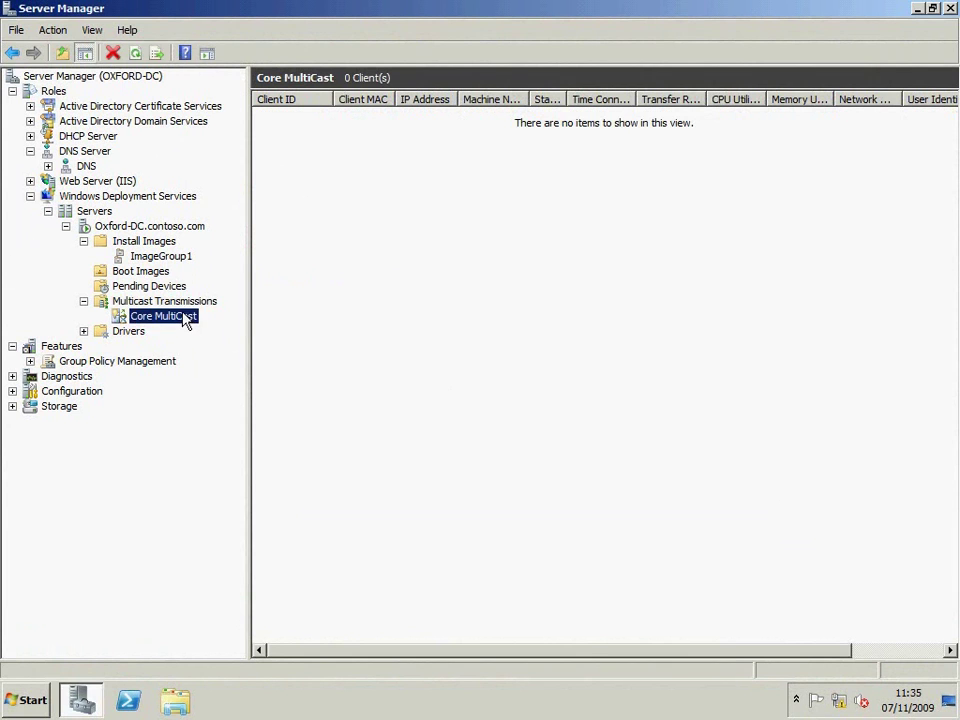
click(200, 304)
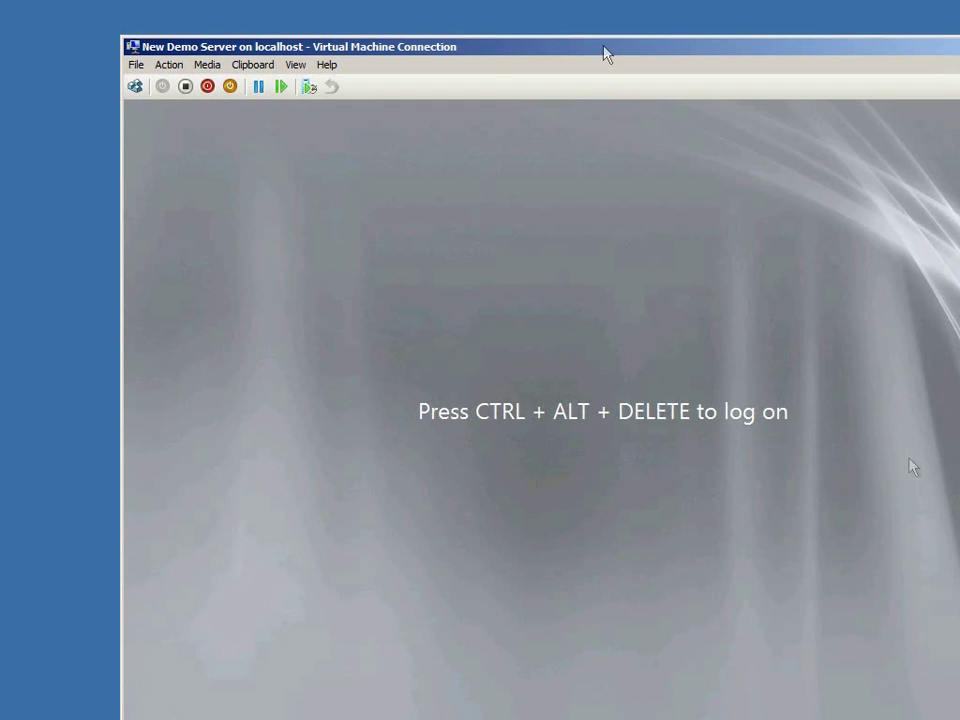
Move the New Demo Server VM connection window up and to the left.
drag(604, 51, 497, 17)
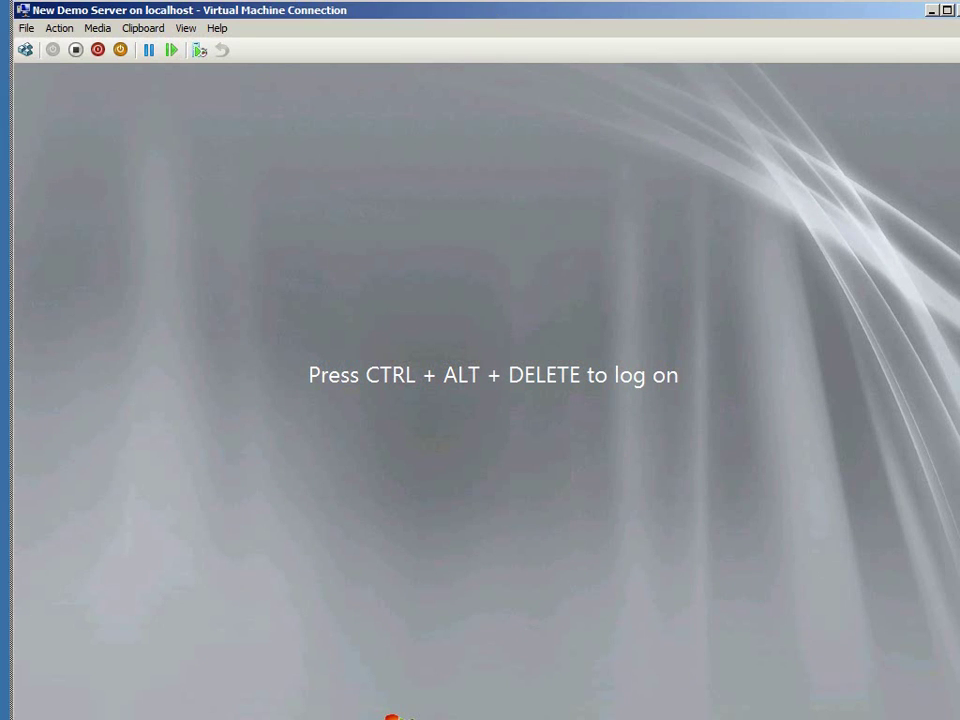